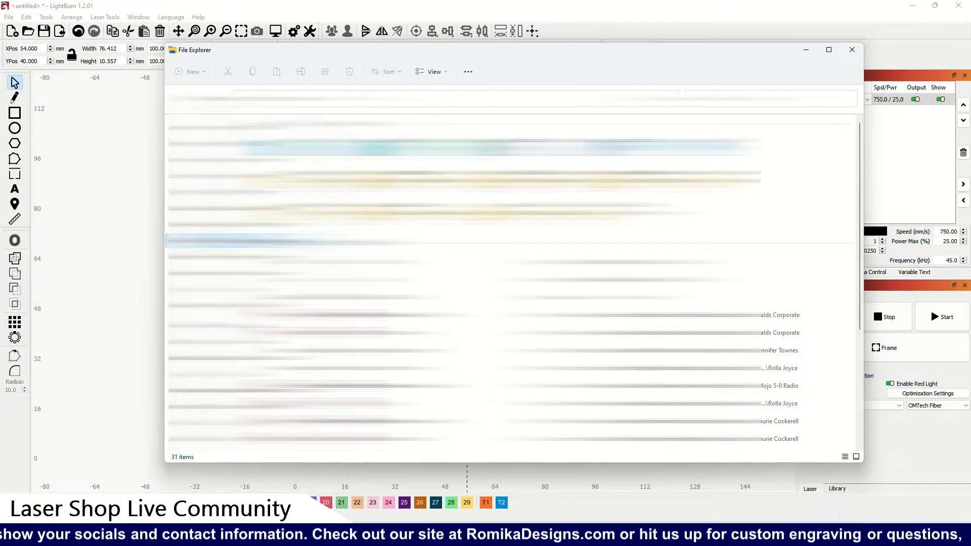
Step: Open the client's folder under Design Files - Clients in File Explorer
scroll(414, 302, down, 10)
scroll(511, 278, down, 15)
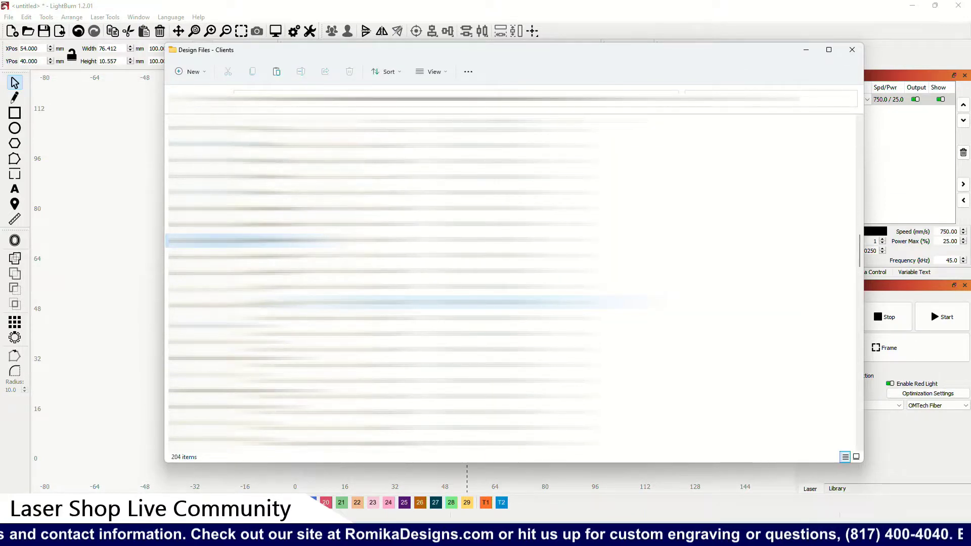
scroll(405, 302, down, 3)
click(405, 318)
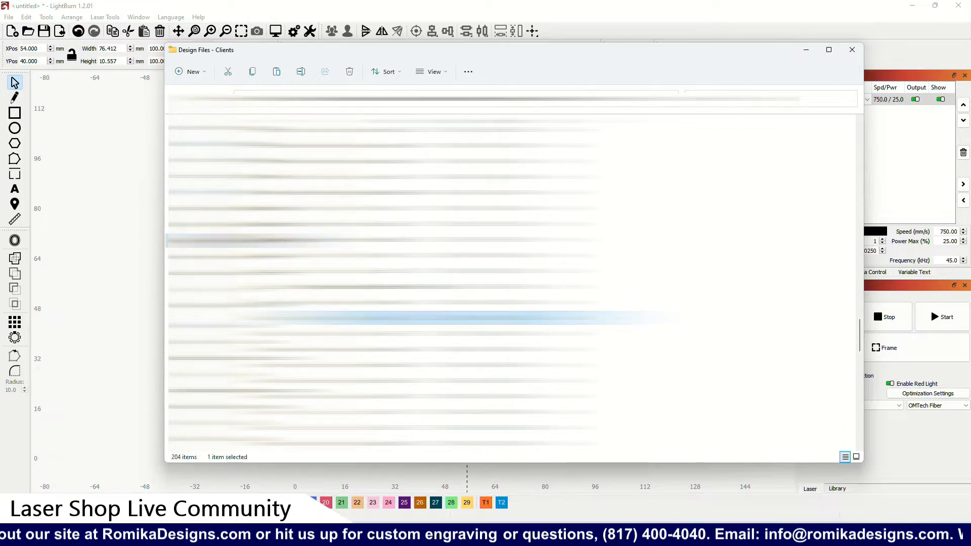
double_click(350, 317)
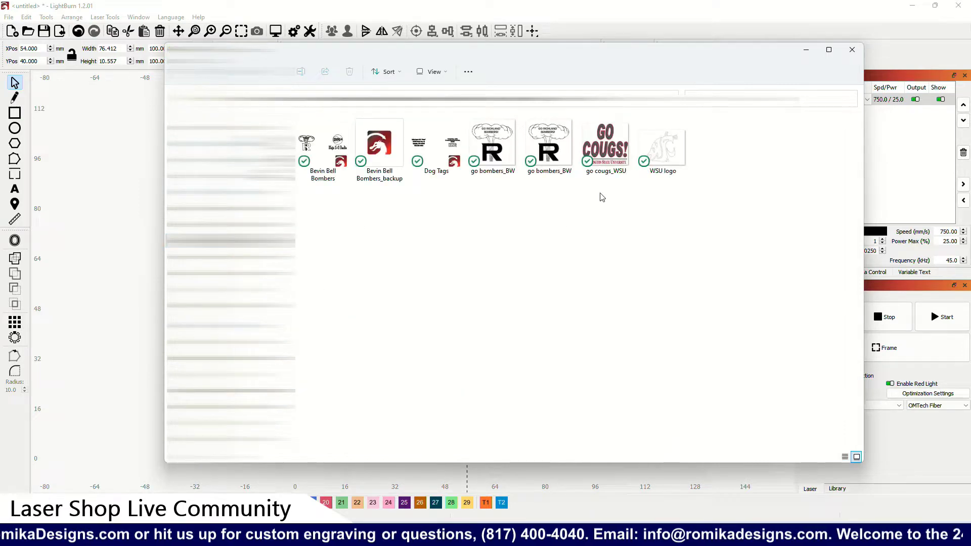
Step: Drag the WSU logo image onto the LightBurn canvas and centre it
drag(659, 156, 134, 181)
scroll(140, 232, down, 5)
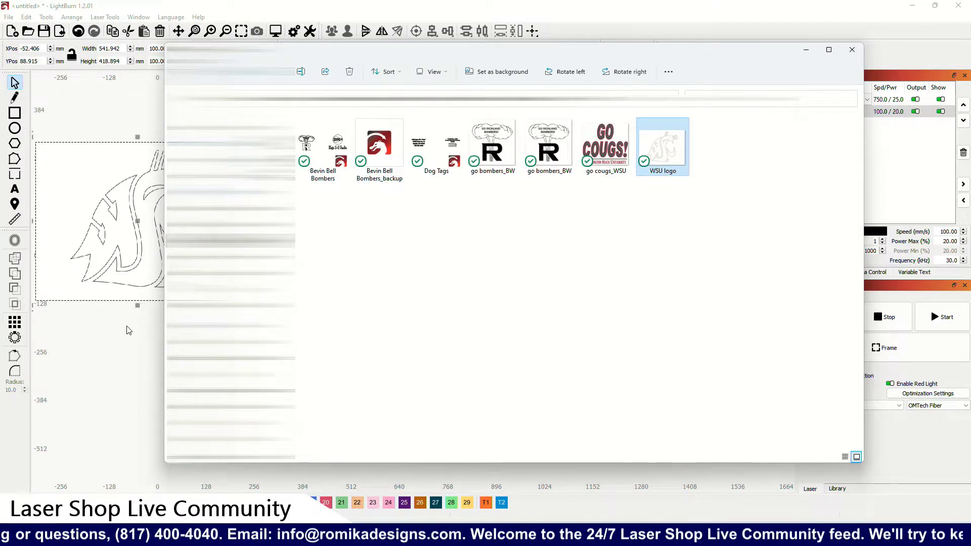
click(127, 332)
drag(161, 245, 343, 247)
Step: Trace the WSU logo image into vectors and delete the original bitmap
right_click(343, 246)
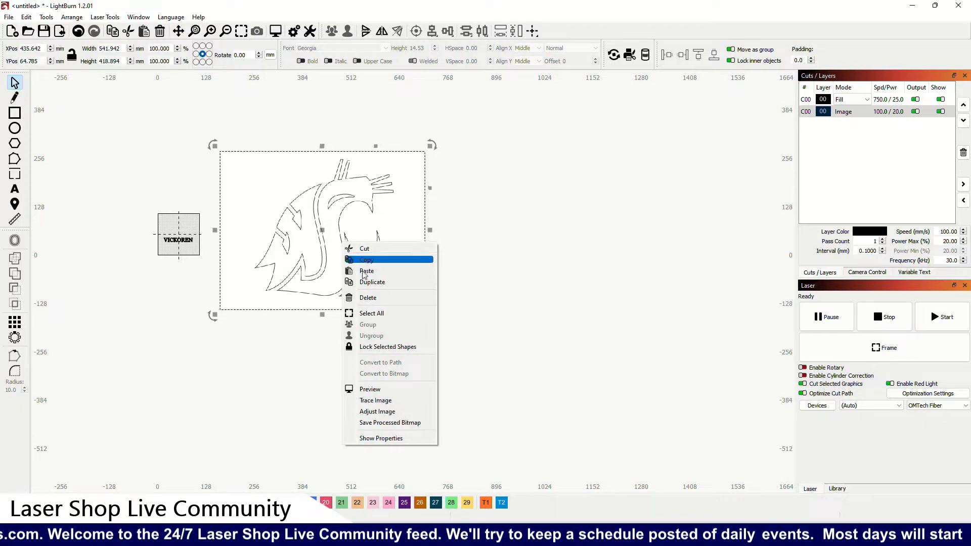
click(374, 400)
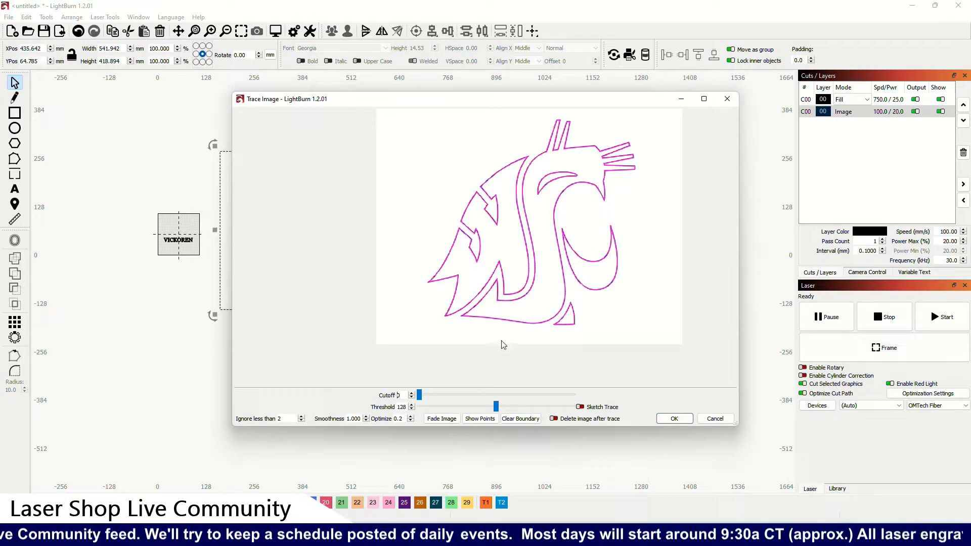
click(675, 420)
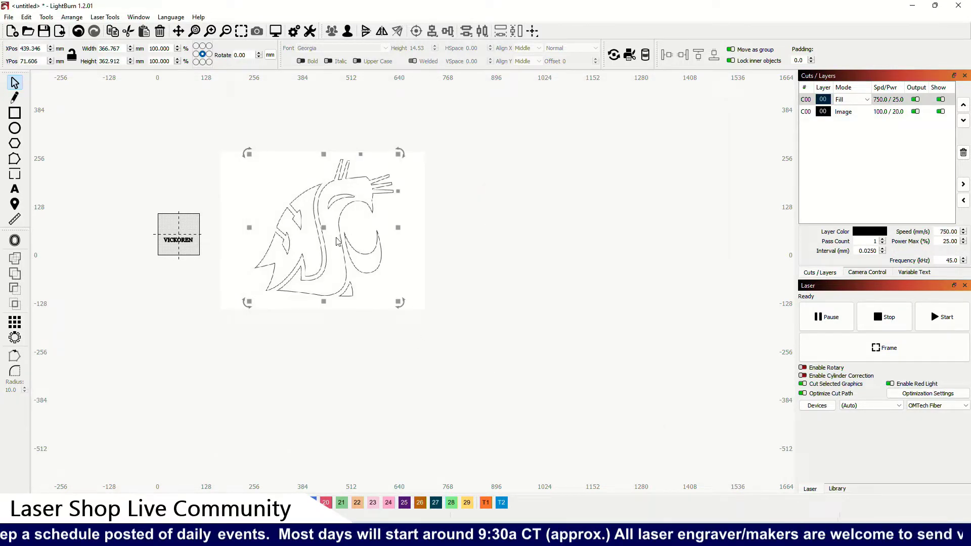
key(Delete)
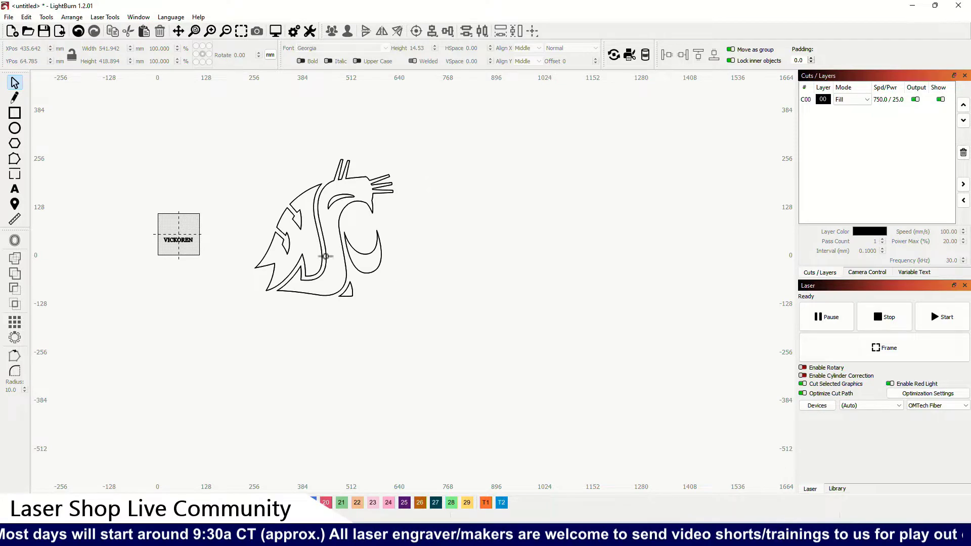
Step: Shrink the traced logo to 61.842 × 61.192 mm above VICKOREN, then import go cougs_WSU
scroll(325, 256, up, 5)
scroll(325, 256, down, 3)
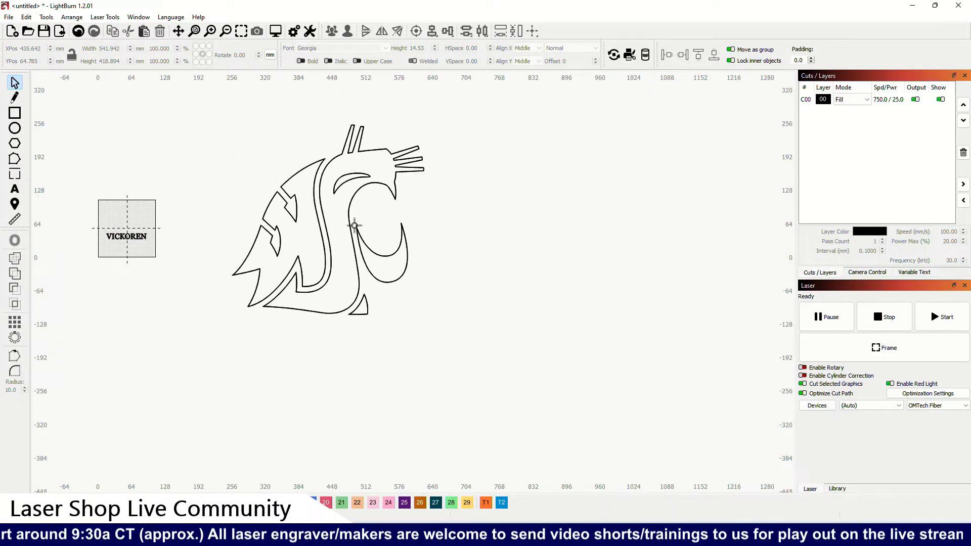
click(355, 226)
mouse_move(428, 121)
mouse_down()
mouse_move(269, 278)
mouse_move(185, 200)
mouse_move(135, 206)
mouse_up()
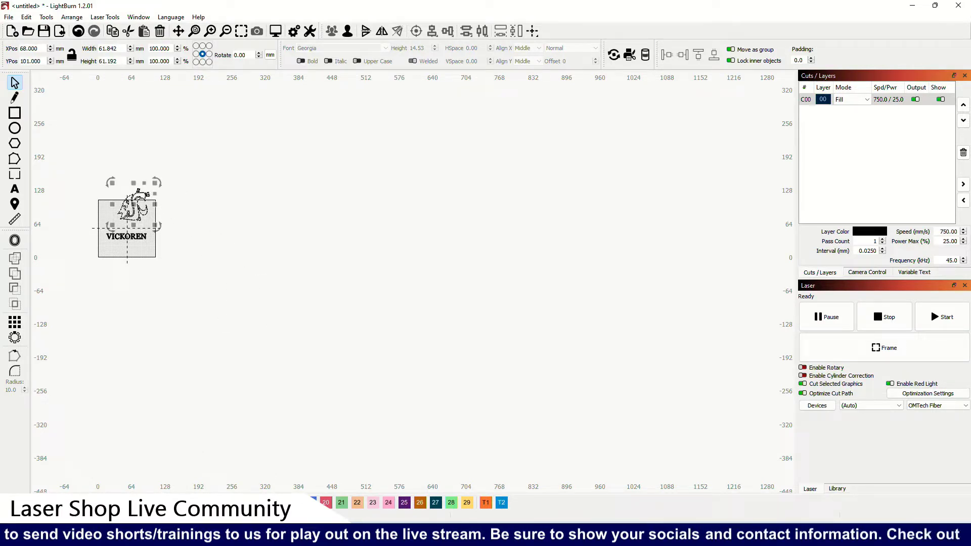
key(ctrl+i)
drag(454, 213, 127, 343)
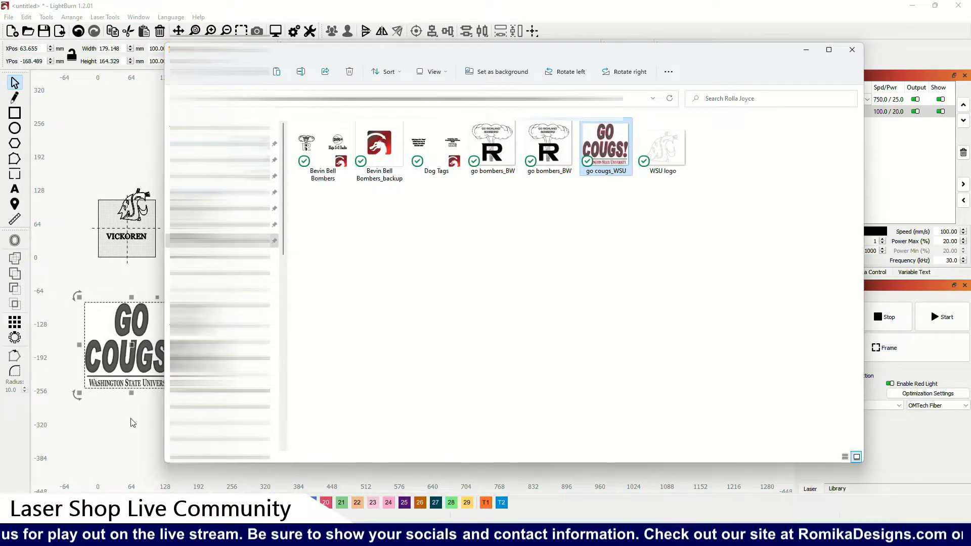
Step: Trace the GO COUGS image into vectors and delete the original grey bitmap
click(133, 422)
click(145, 357)
right_click(144, 356)
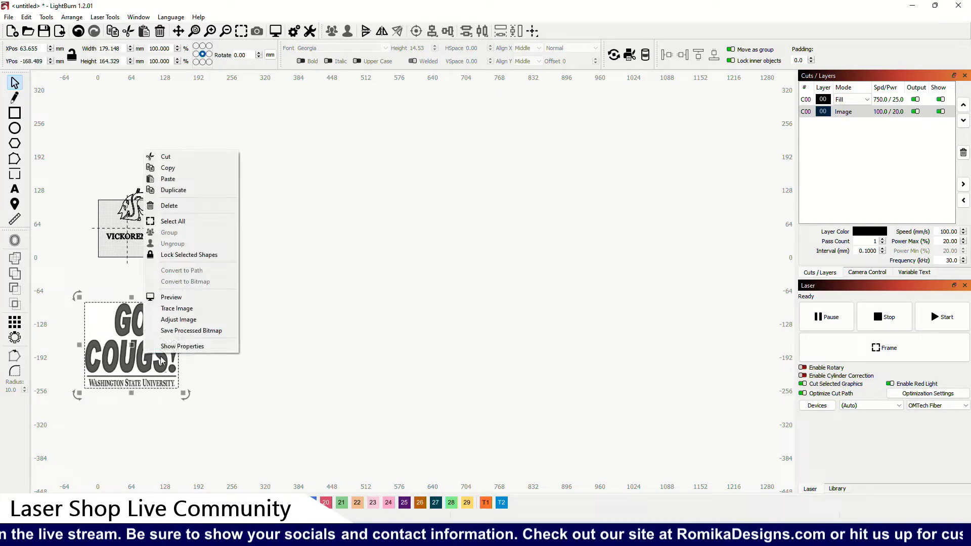
click(187, 309)
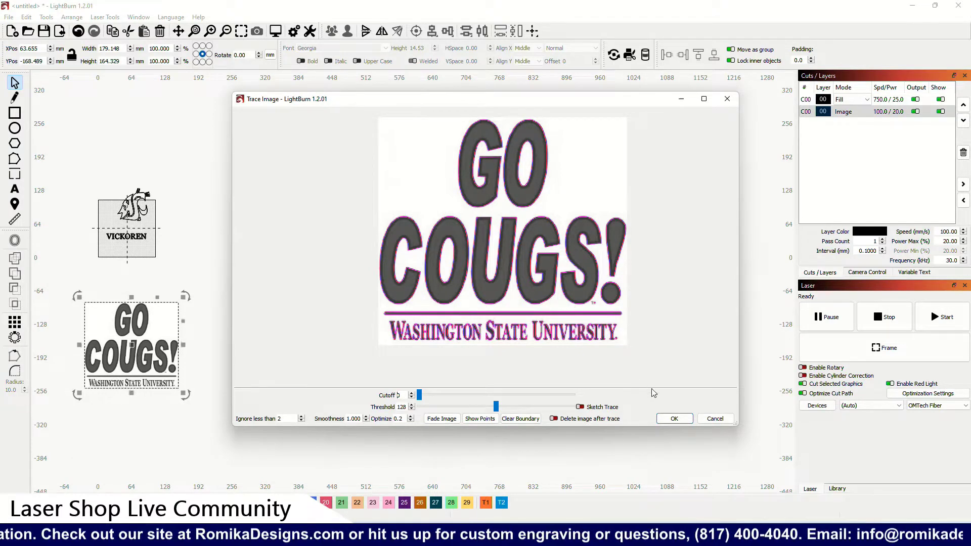
click(674, 419)
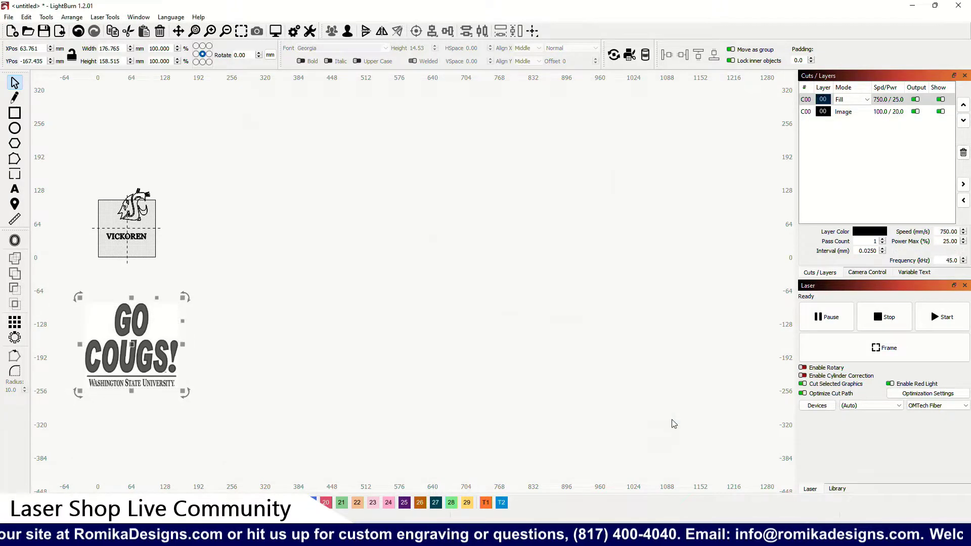
click(254, 341)
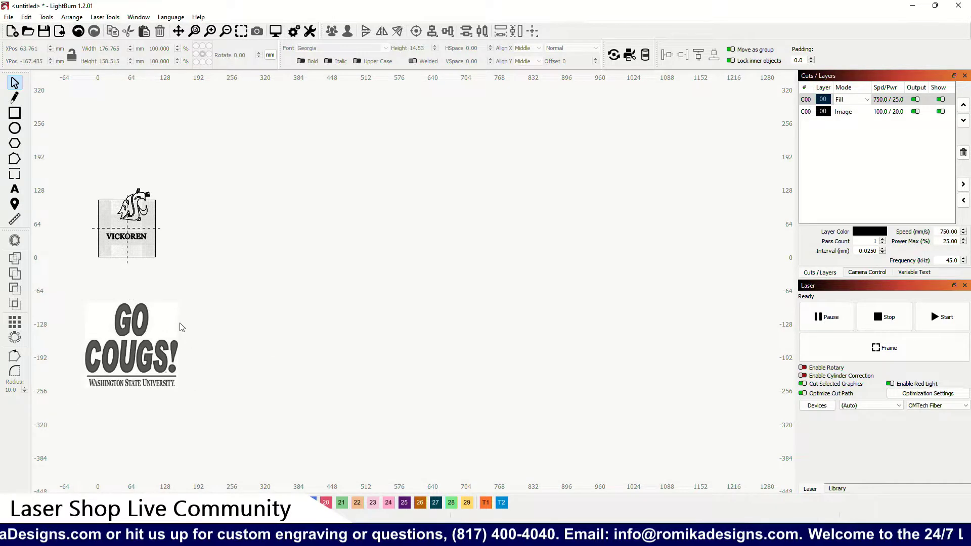
click(168, 325)
key(Delete)
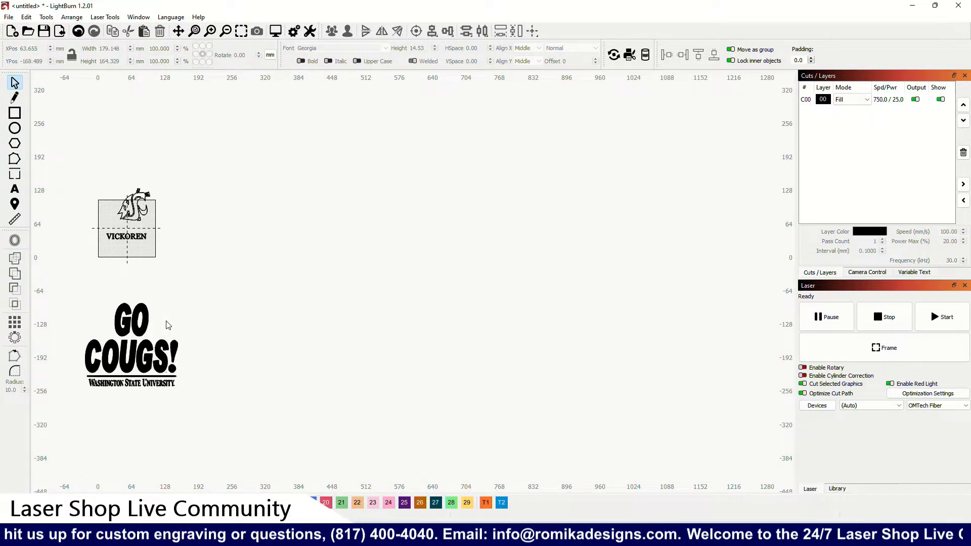
Step: Zoom and pan to inspect the traced GO COUGS and WASHINGTON STATE UNIVERSITY artwork
scroll(123, 339, up, 5)
drag(130, 338, 290, 259)
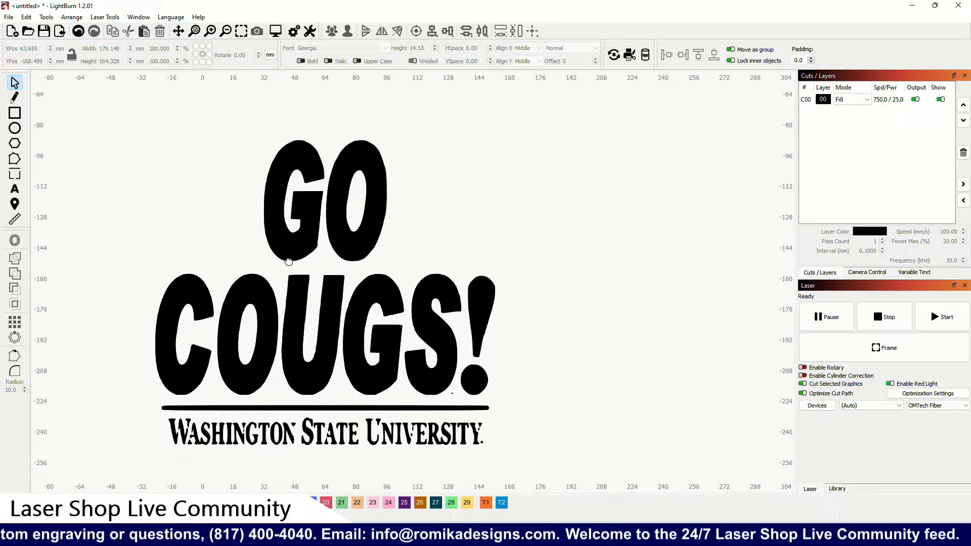
scroll(309, 439, up, 3)
scroll(309, 438, down, 2)
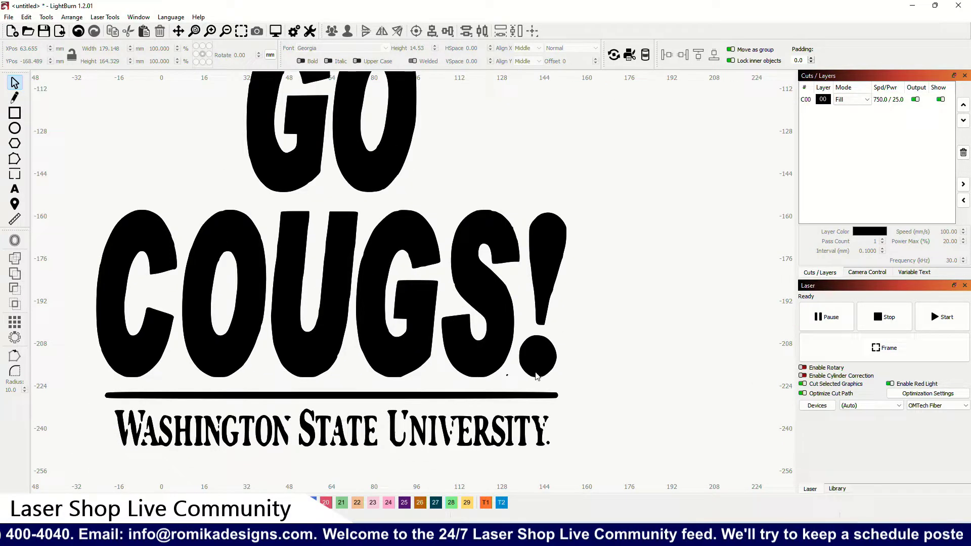
scroll(511, 378, down, 1)
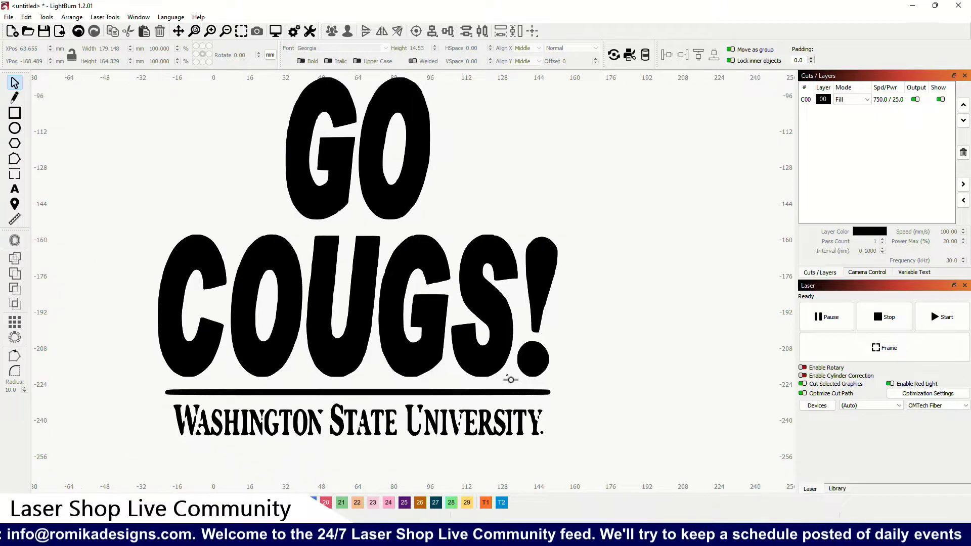
drag(482, 382, 487, 369)
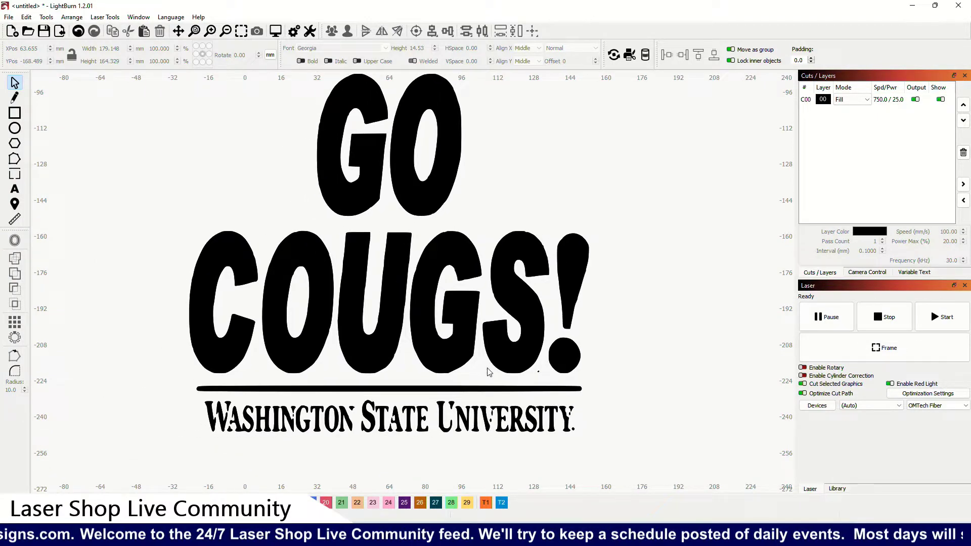
scroll(276, 312, down, 2)
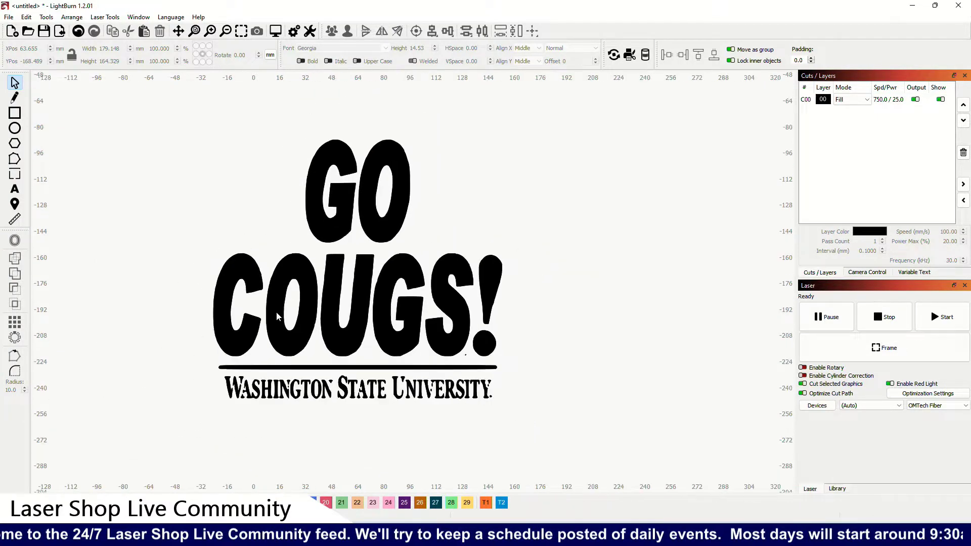
scroll(291, 319, down, 6)
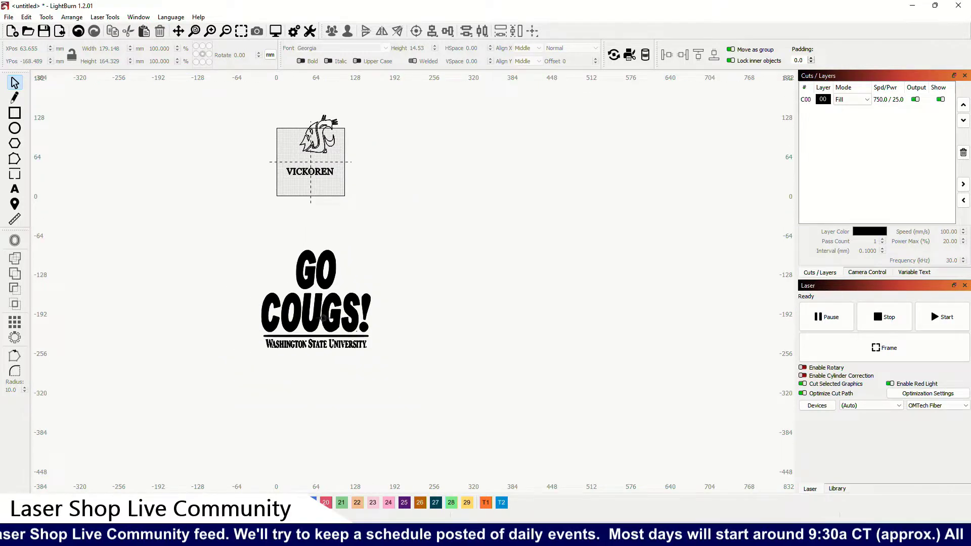
Step: Move the GO COUGS artwork beside the VICKOREN tag and frame both in view
drag(322, 318, 220, 182)
scroll(226, 242, up, 5)
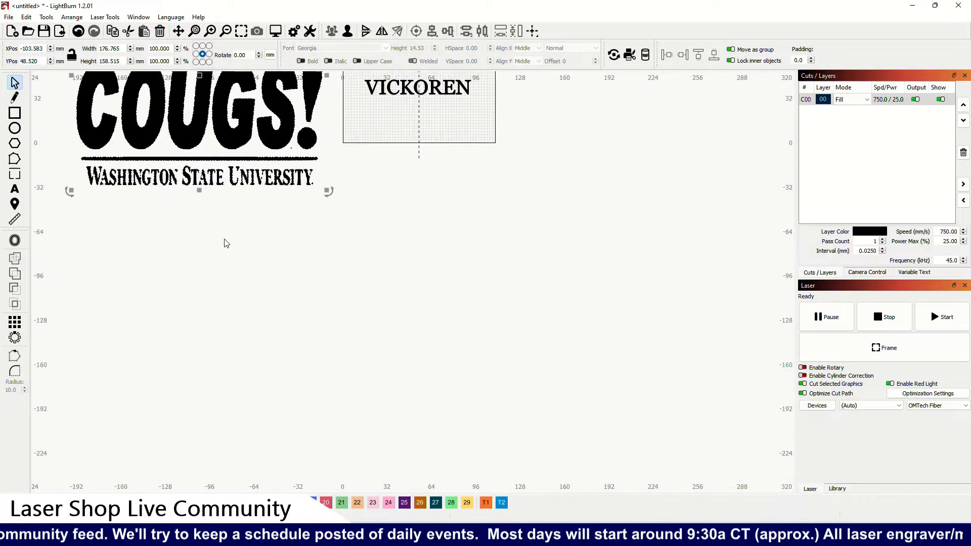
drag(226, 243, 357, 419)
scroll(368, 370, up, 1)
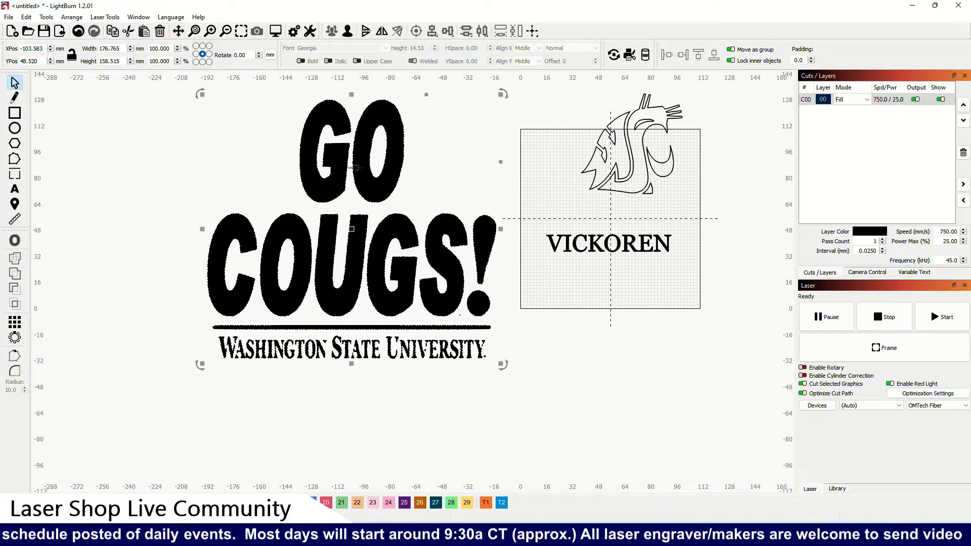
click(130, 187)
click(296, 217)
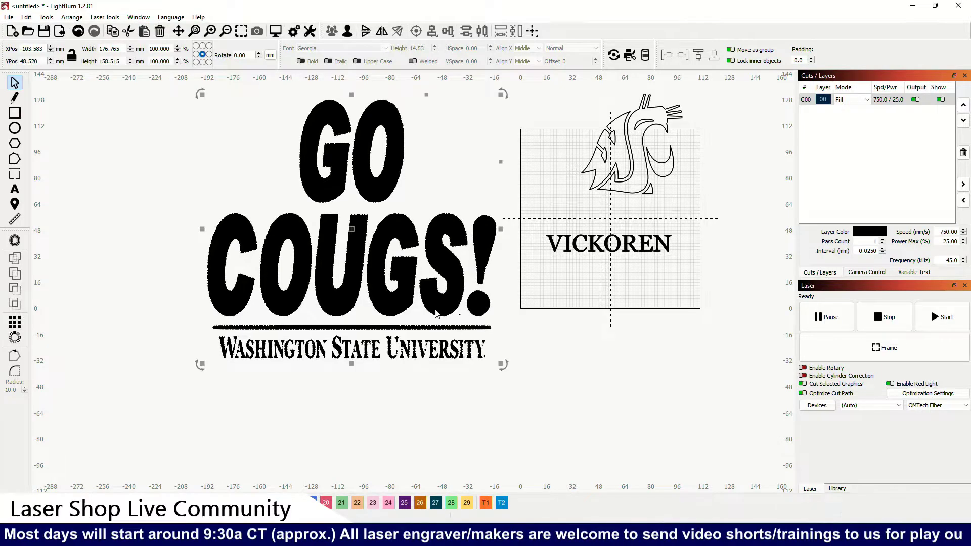
Step: Delete the tiny stray speck near the exclamation mark
scroll(463, 317, up, 5)
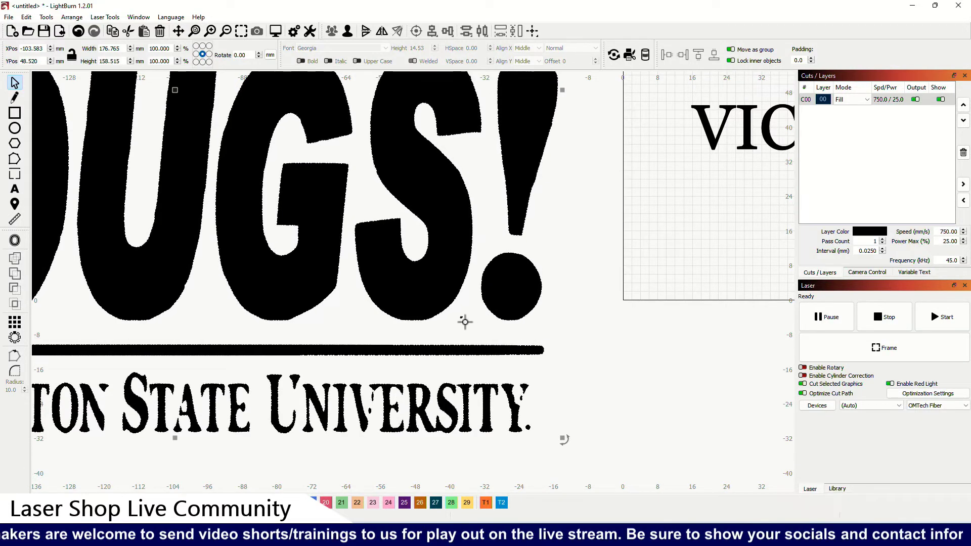
scroll(469, 324, down, 2)
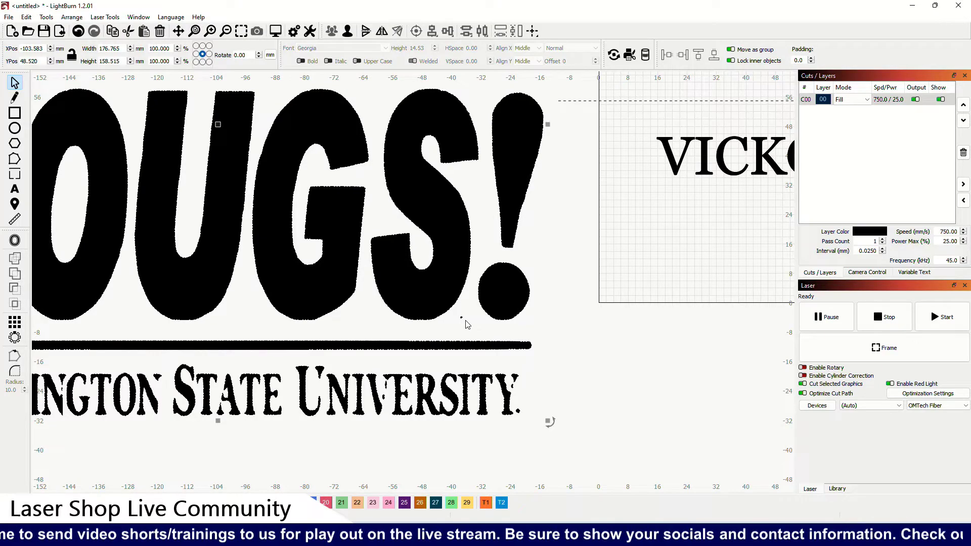
scroll(461, 319, up, 3)
scroll(462, 321, down, 2)
scroll(466, 323, down, 3)
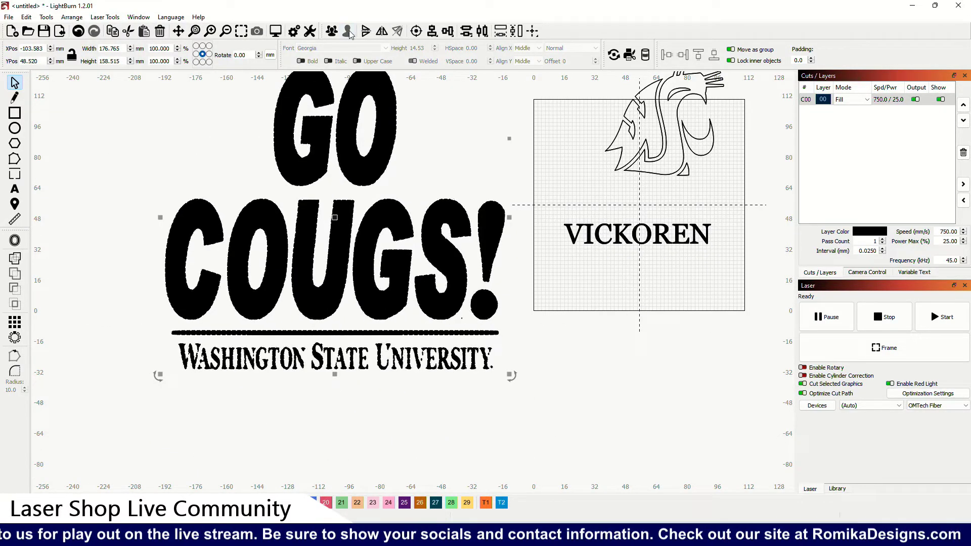
click(416, 159)
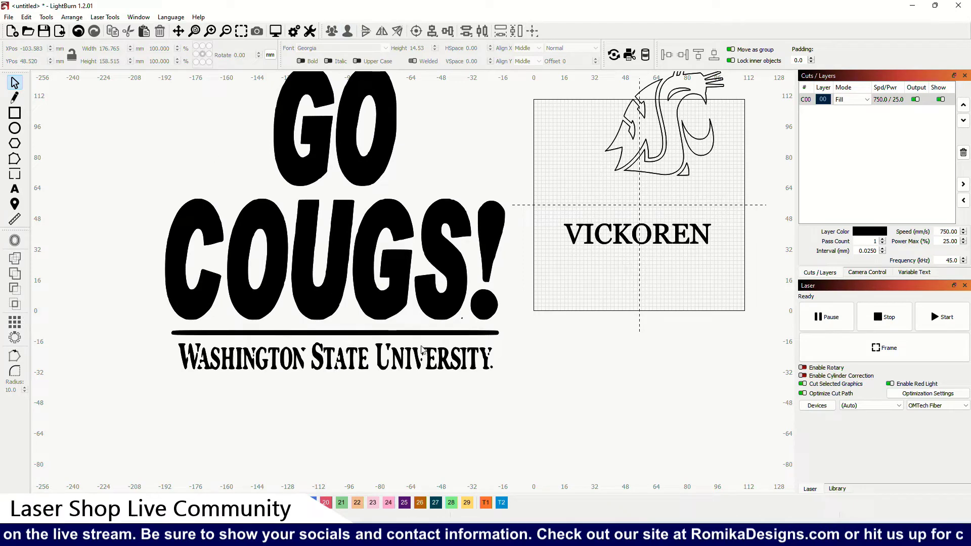
click(466, 322)
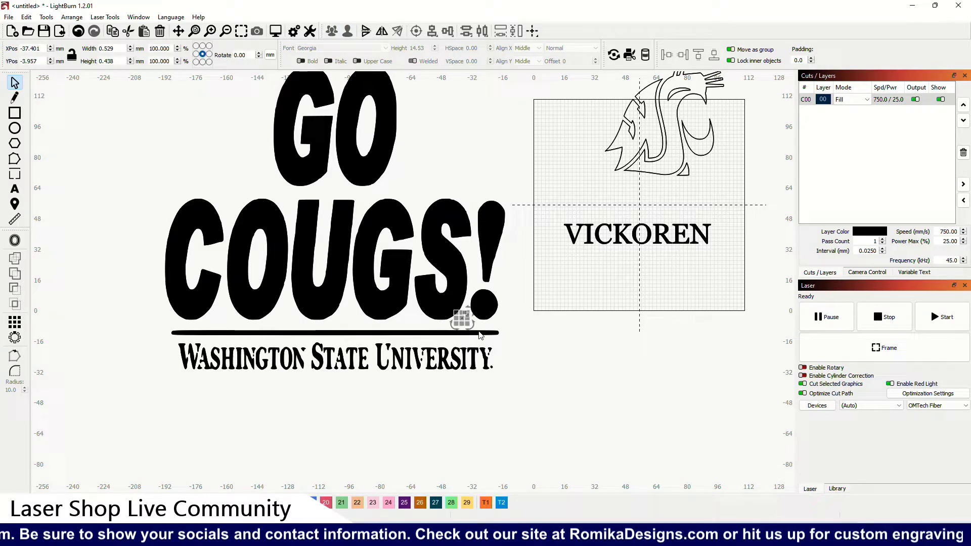
key(Delete)
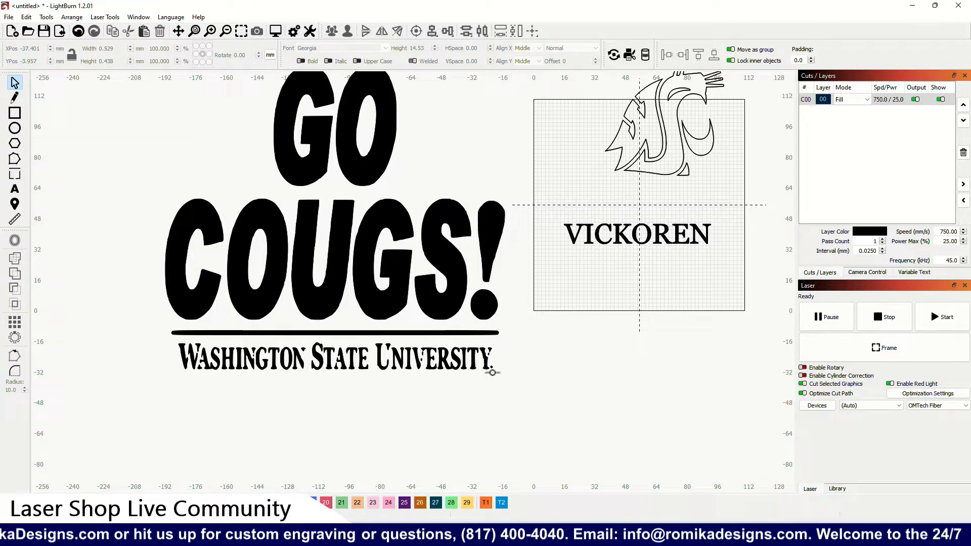
Step: Zoom and pan to frame the WASHINGTON STATE UNIVERSITY lettering closely
scroll(194, 360, up, 5)
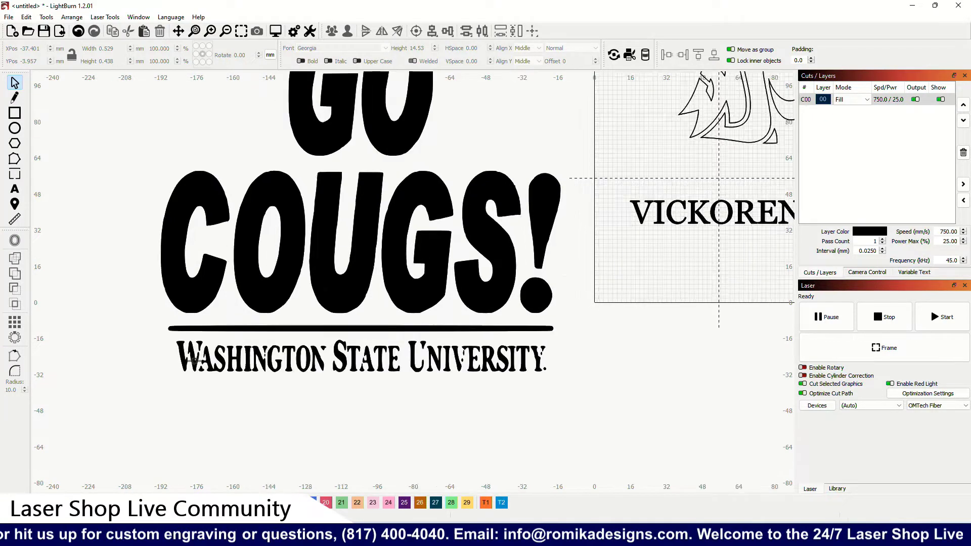
drag(211, 375, 336, 345)
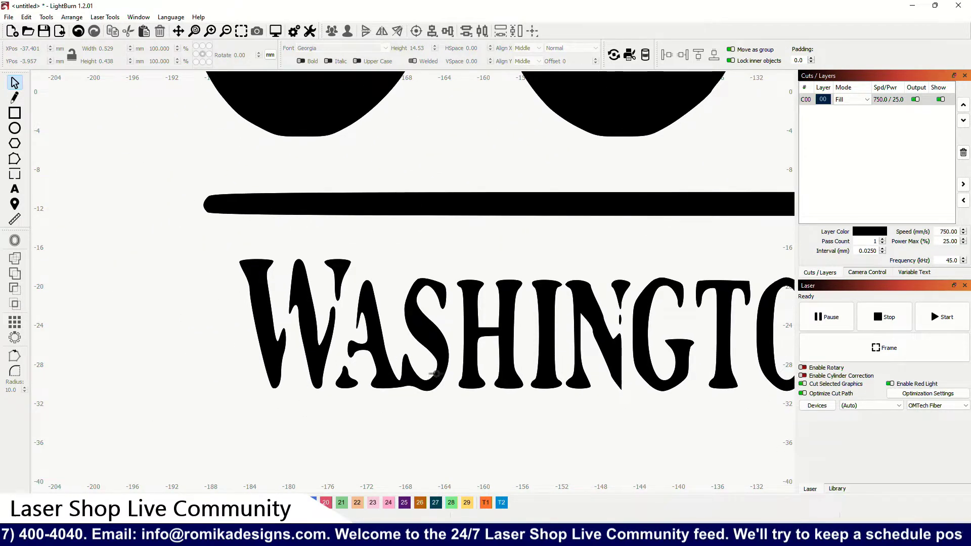
scroll(435, 374, down, 3)
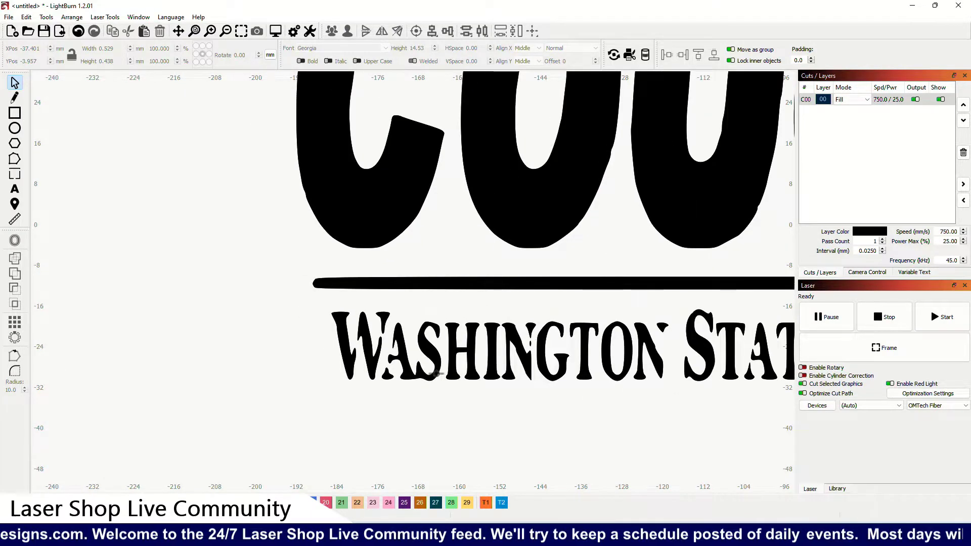
scroll(435, 375, down, 3)
drag(212, 330, 205, 329)
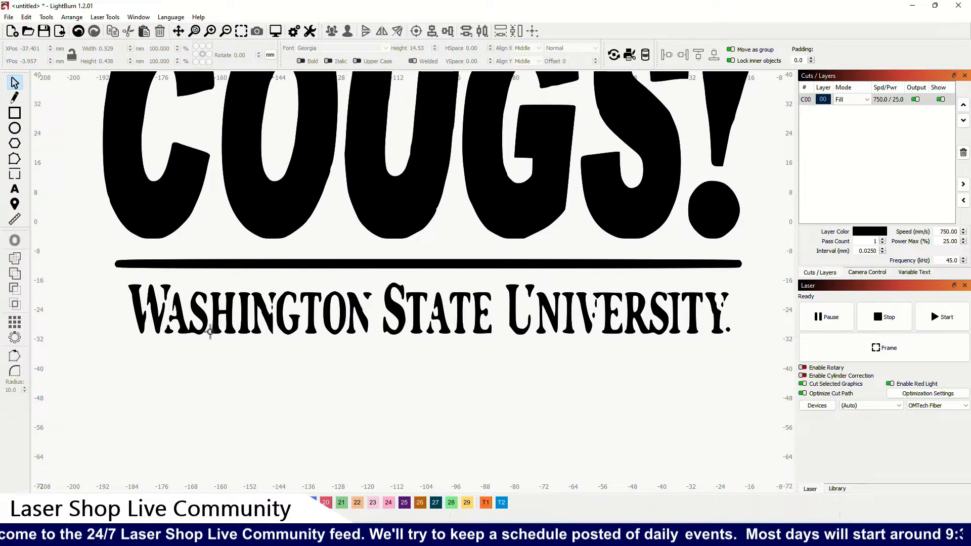
Step: Add separate text objects W, S and U below the university line
click(16, 190)
click(234, 401)
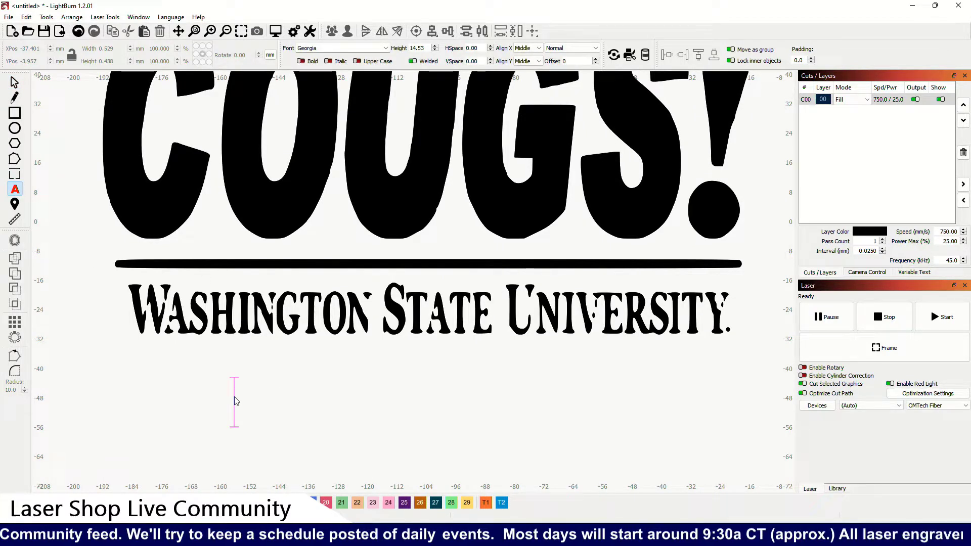
text(W)
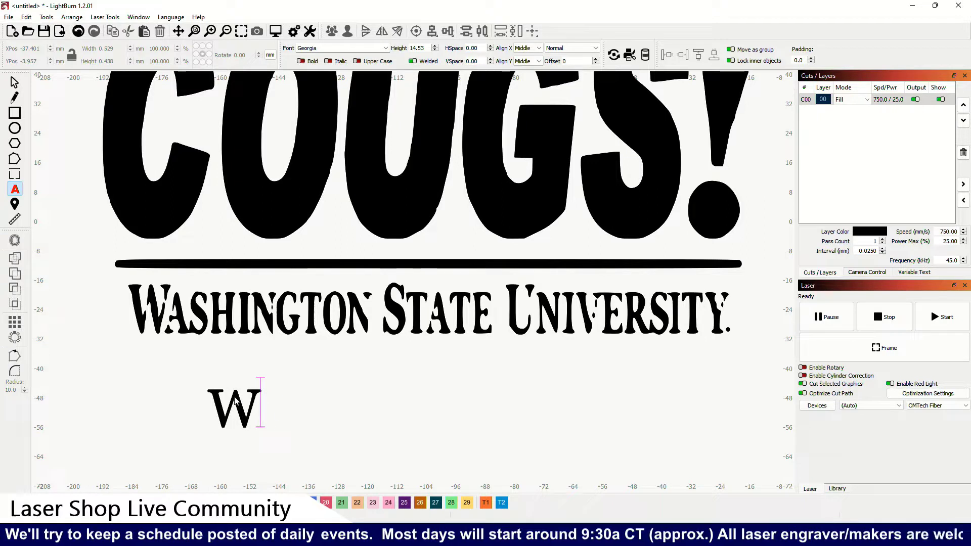
text(as)
key(BackSpace)
key(BackSpace)
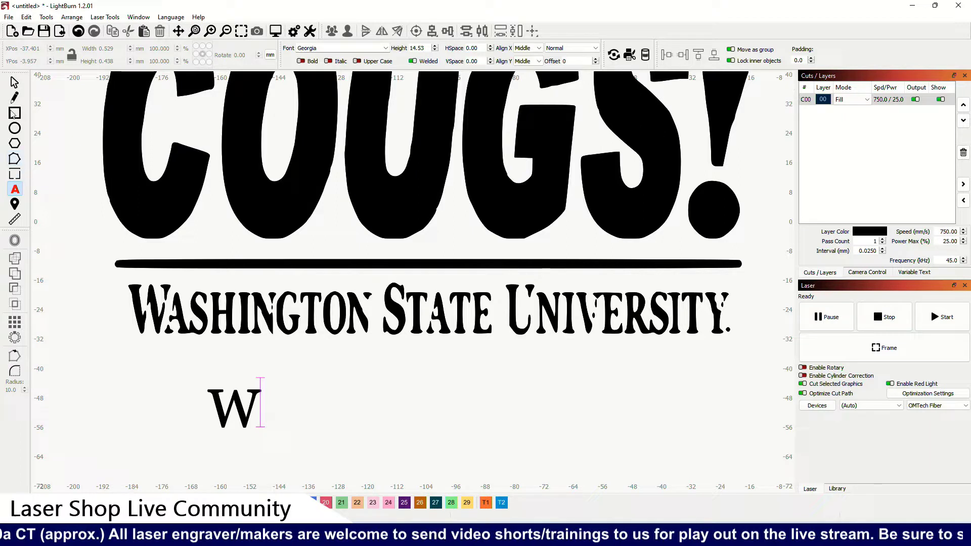
click(14, 83)
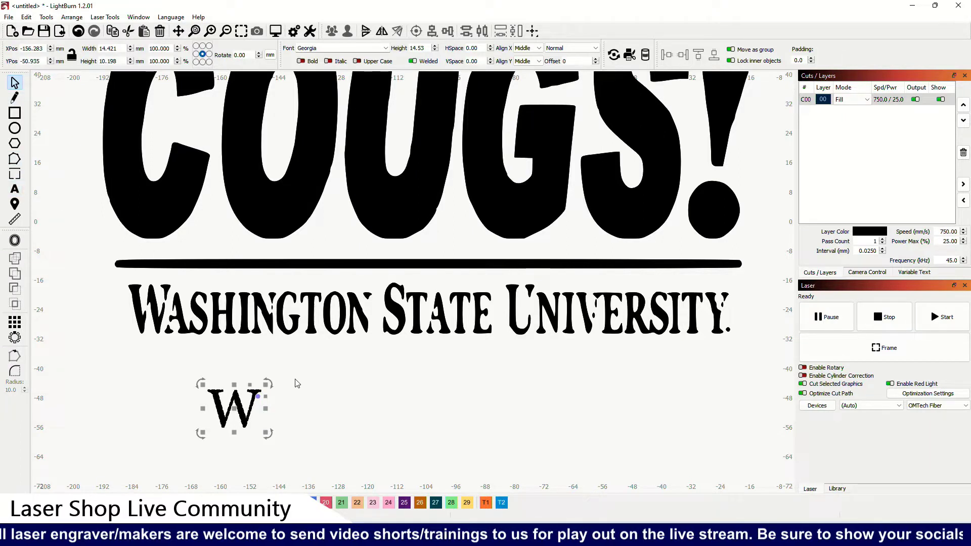
click(322, 398)
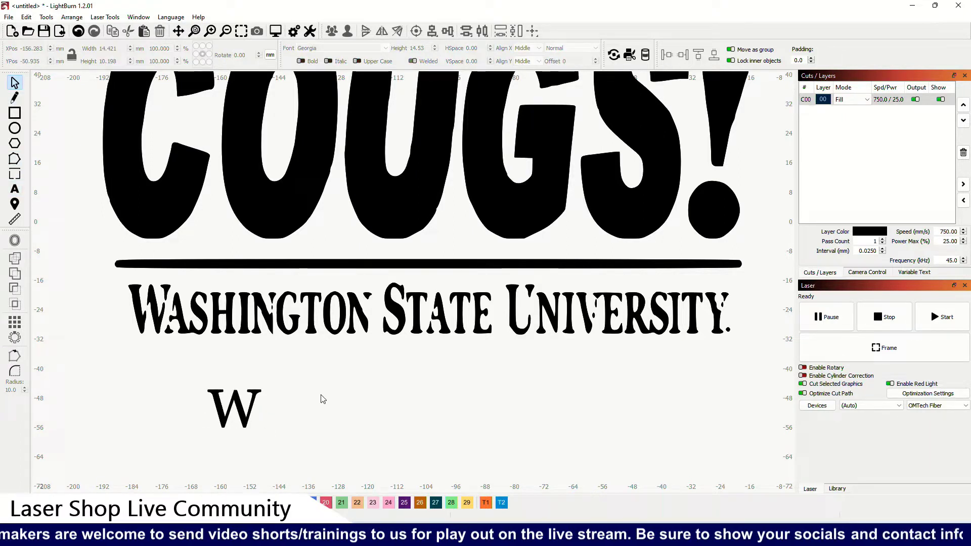
click(14, 189)
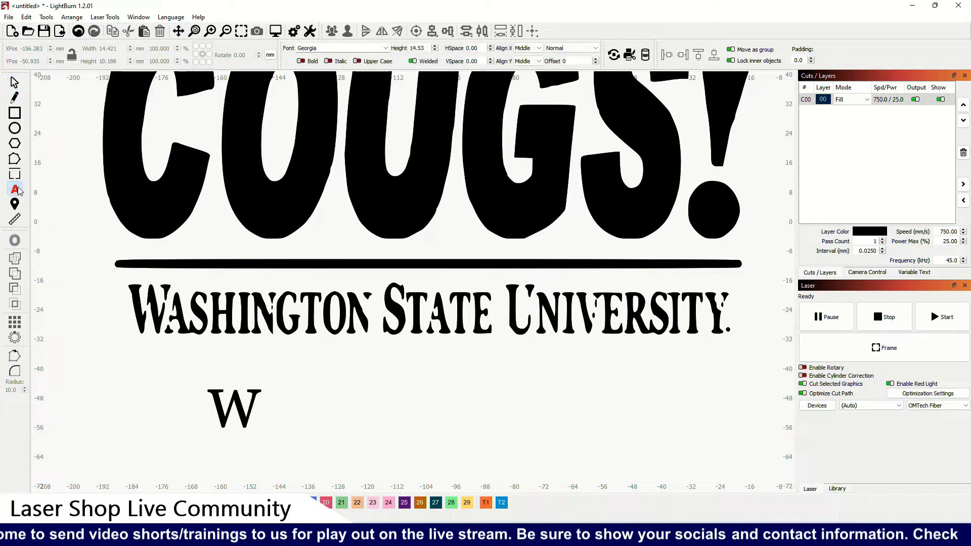
click(346, 409)
text(S)
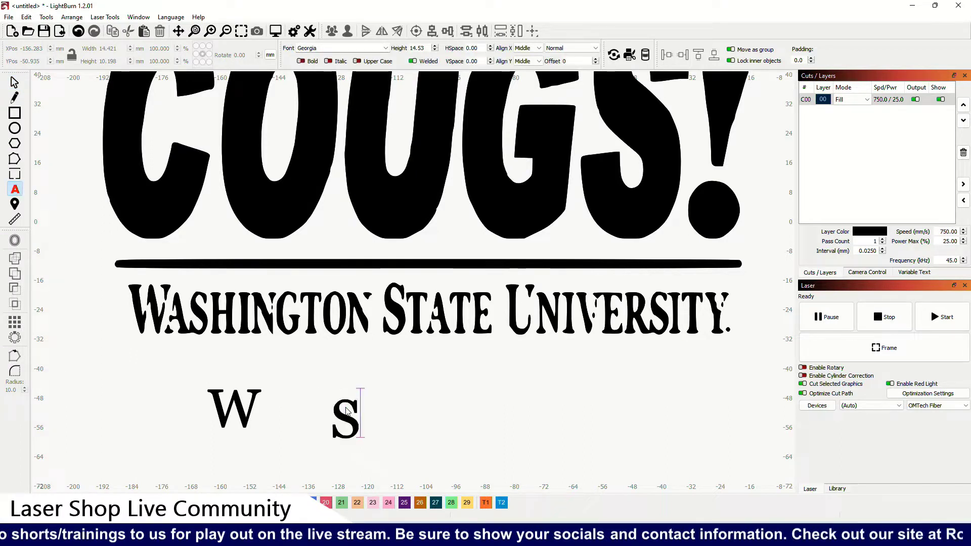
click(14, 84)
click(14, 189)
click(512, 405)
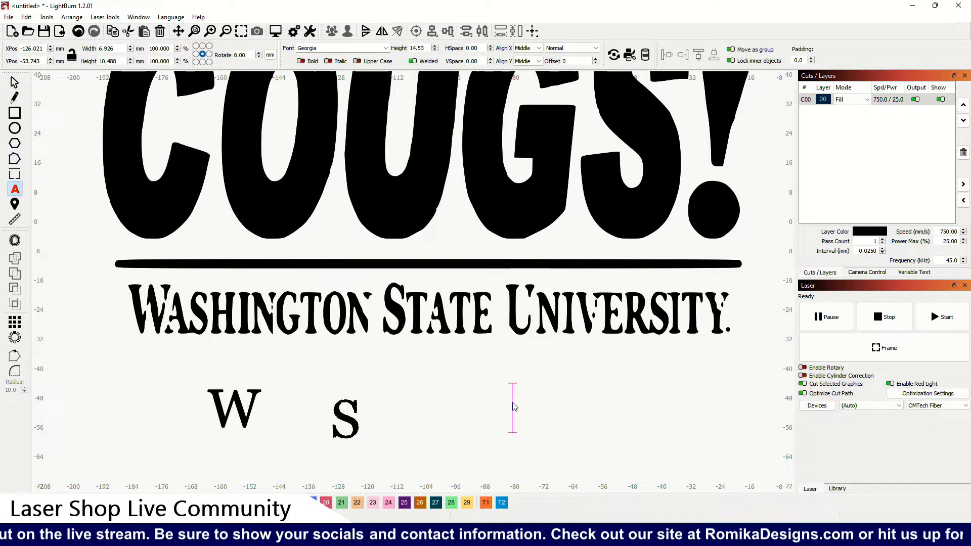
text(U)
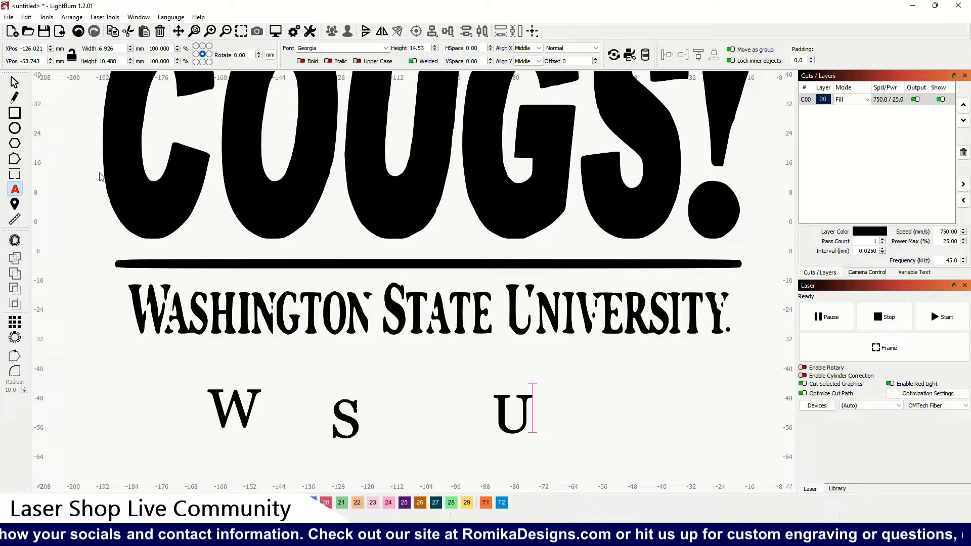
click(14, 83)
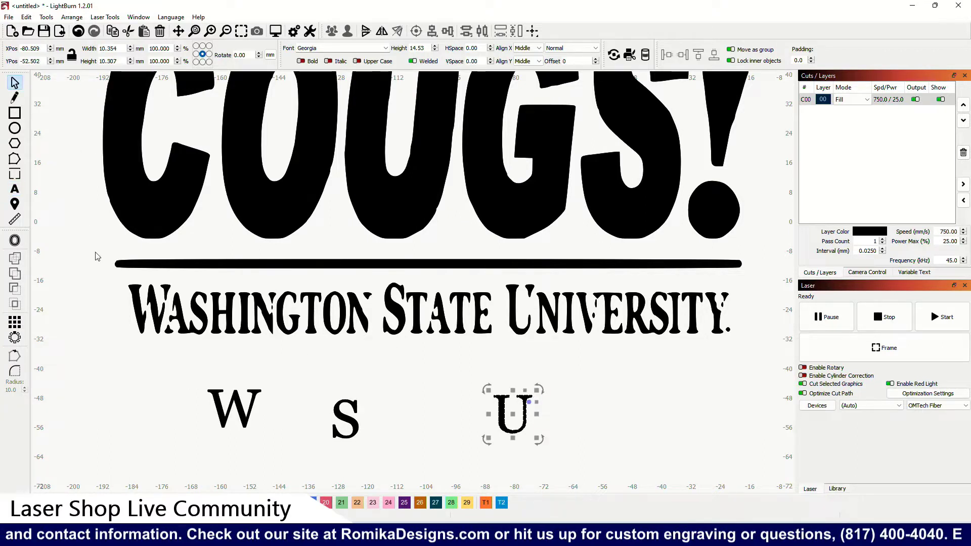
Step: Add text objects ASHINGTON, TATE and NIVERSITY in a row beneath the letters
scroll(202, 349, up, 1)
drag(202, 349, 228, 251)
click(14, 191)
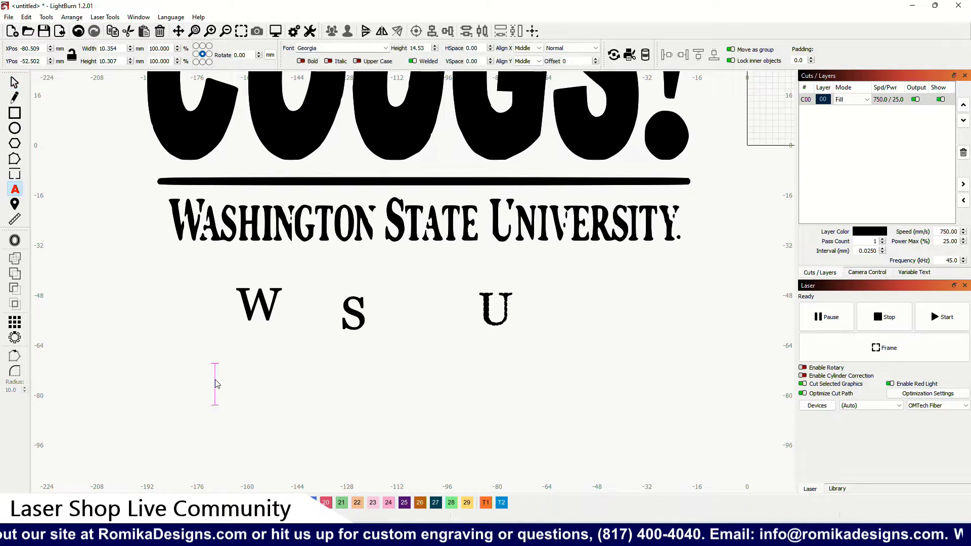
click(215, 384)
text(ASHINGTON)
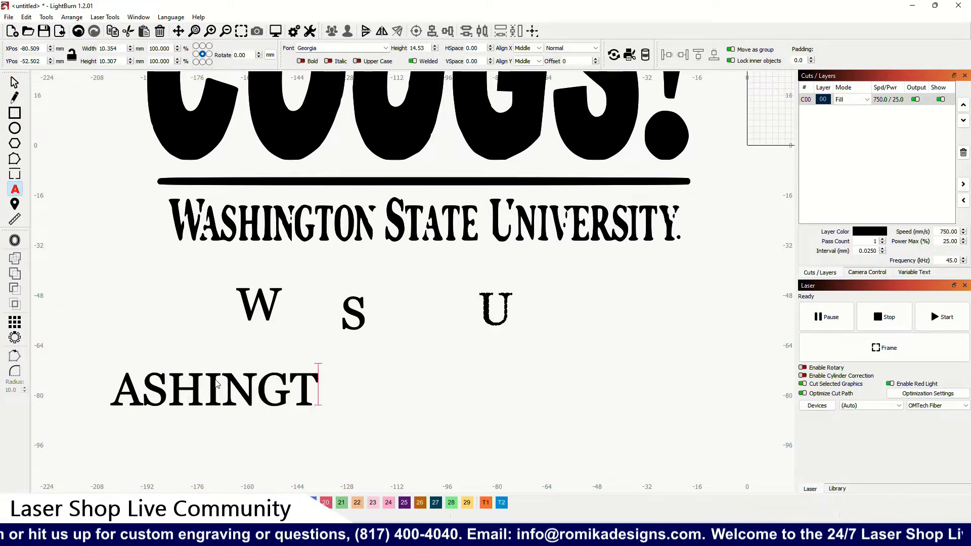
click(14, 84)
click(15, 189)
click(447, 396)
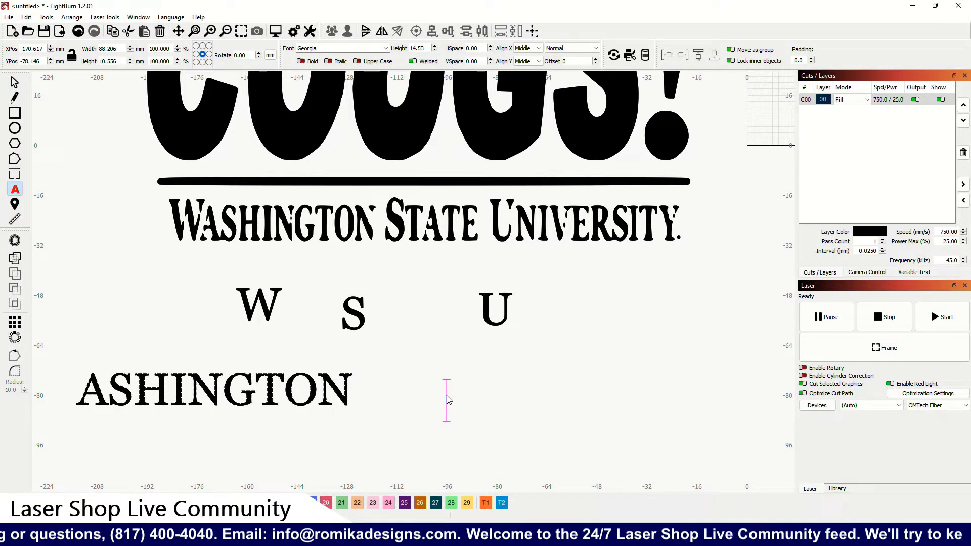
text(TATE)
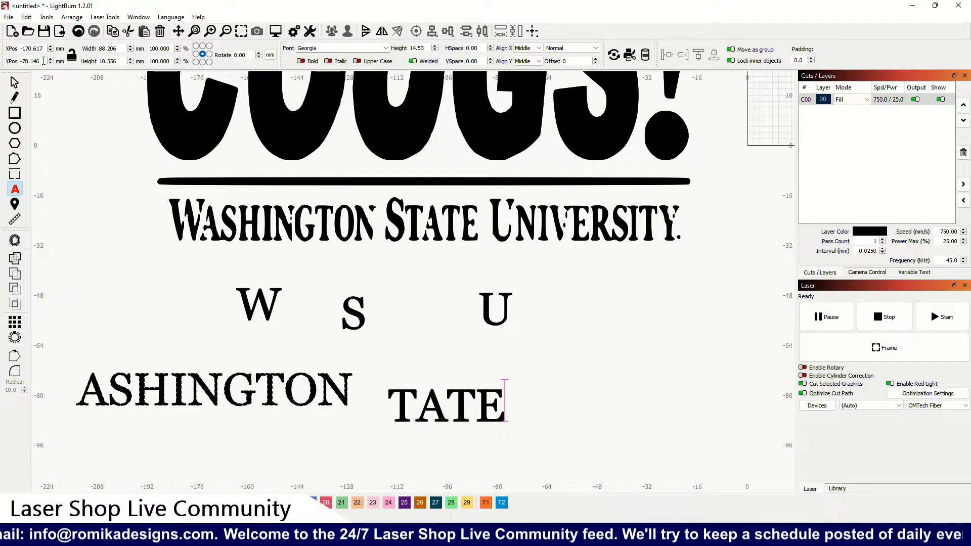
click(14, 82)
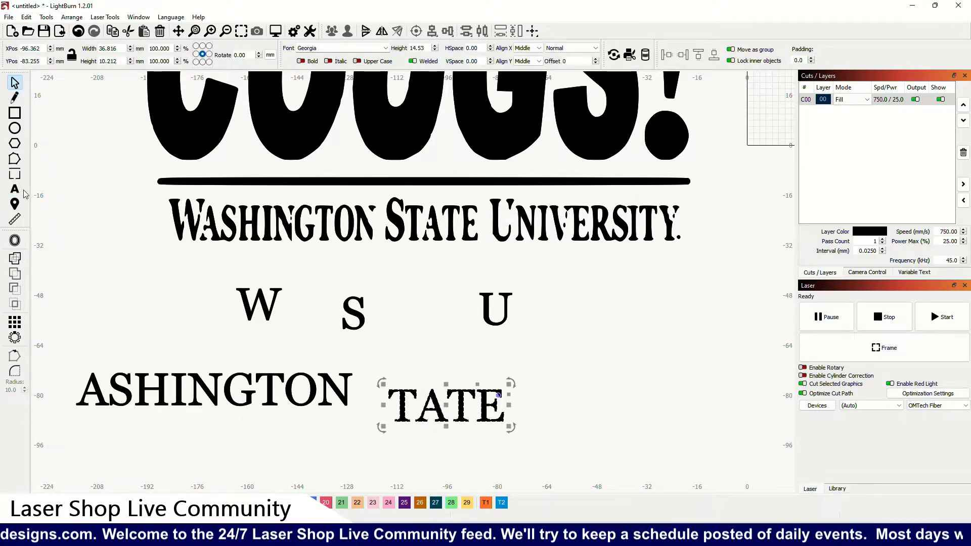
click(573, 392)
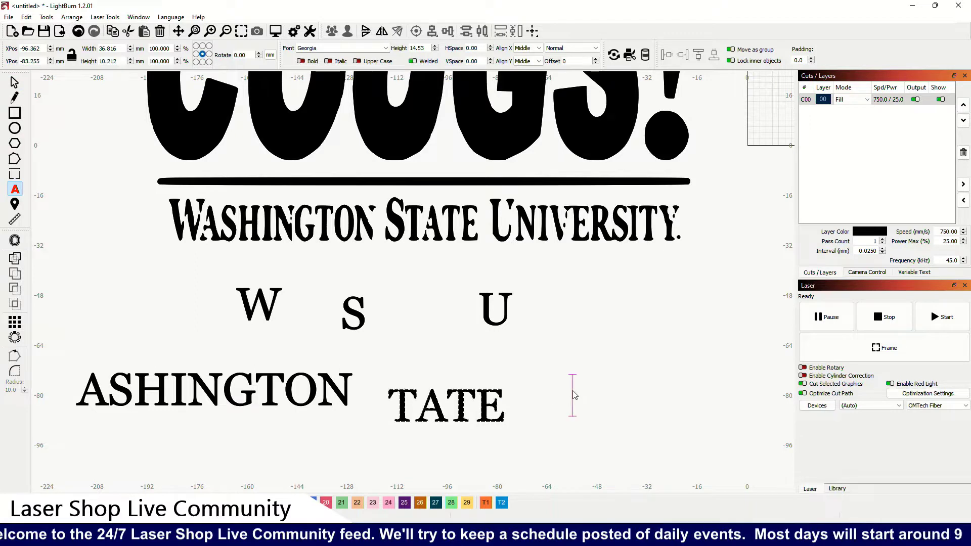
text(NIVERSITY)
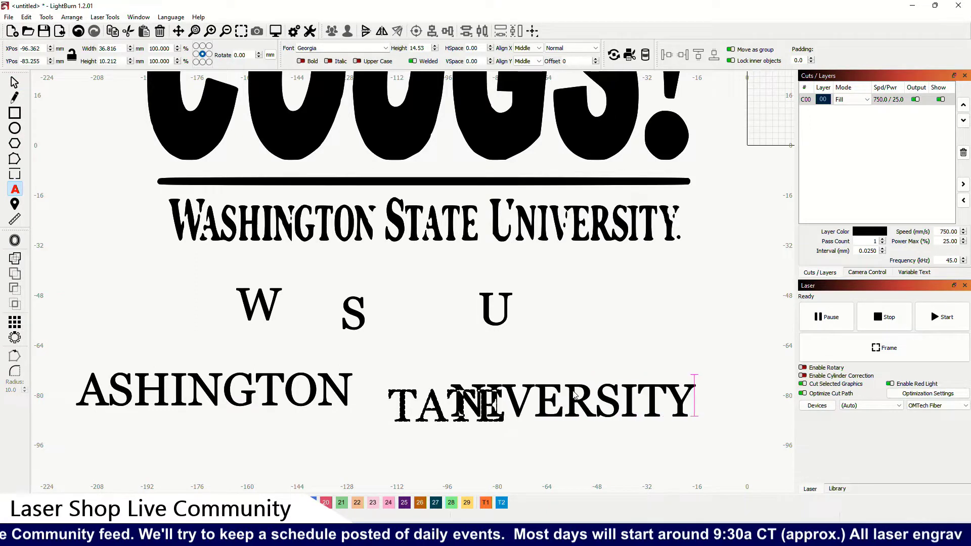
click(14, 83)
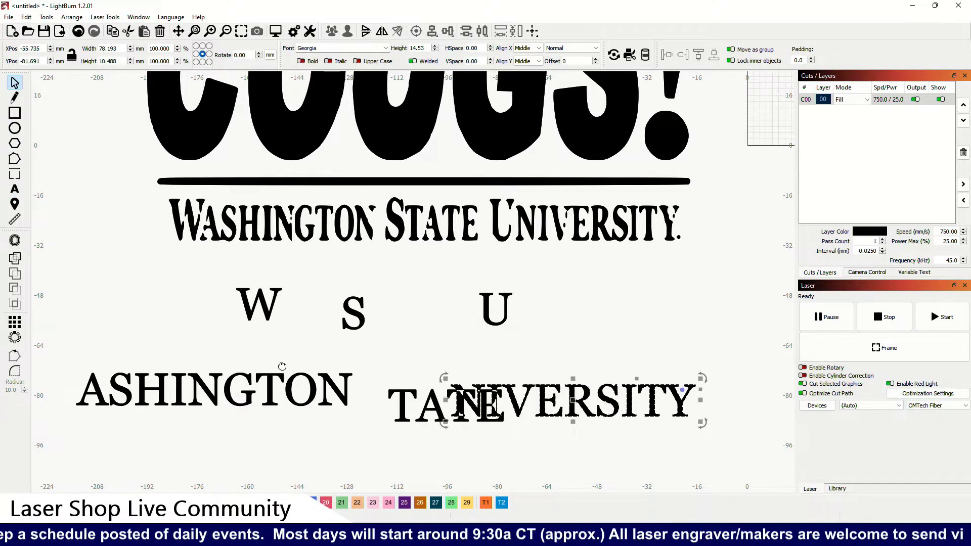
Step: Move TATE down and left so it no longer overlaps NIVERSITY
drag(282, 368, 425, 366)
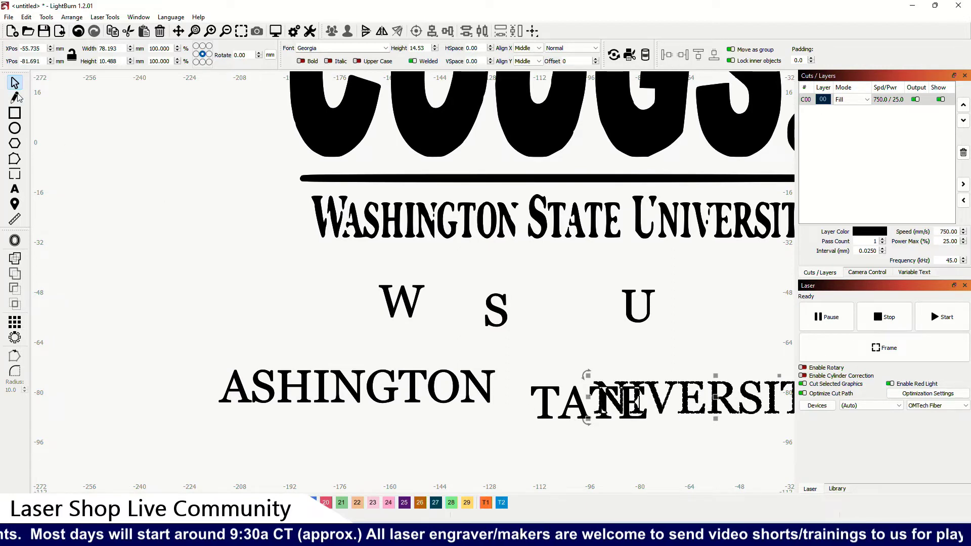
click(552, 412)
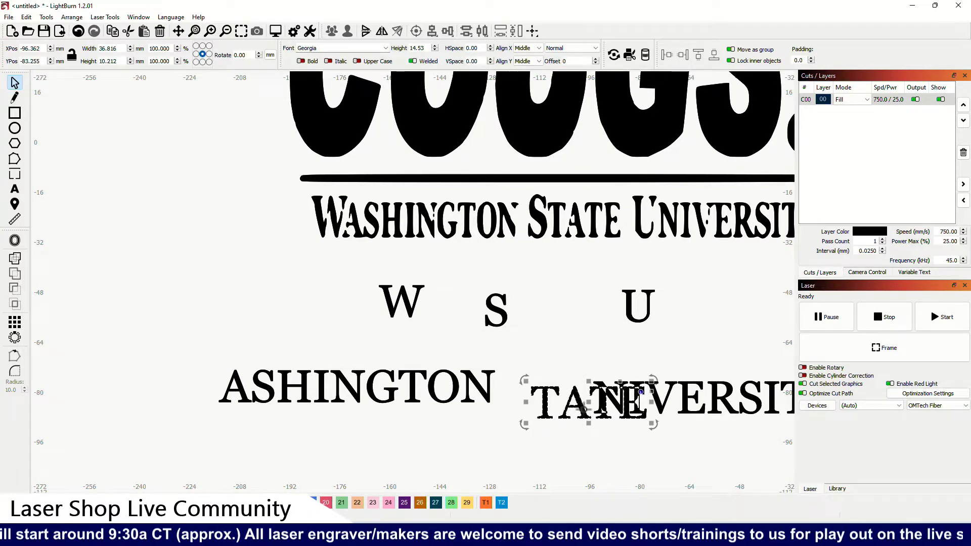
drag(588, 403, 536, 436)
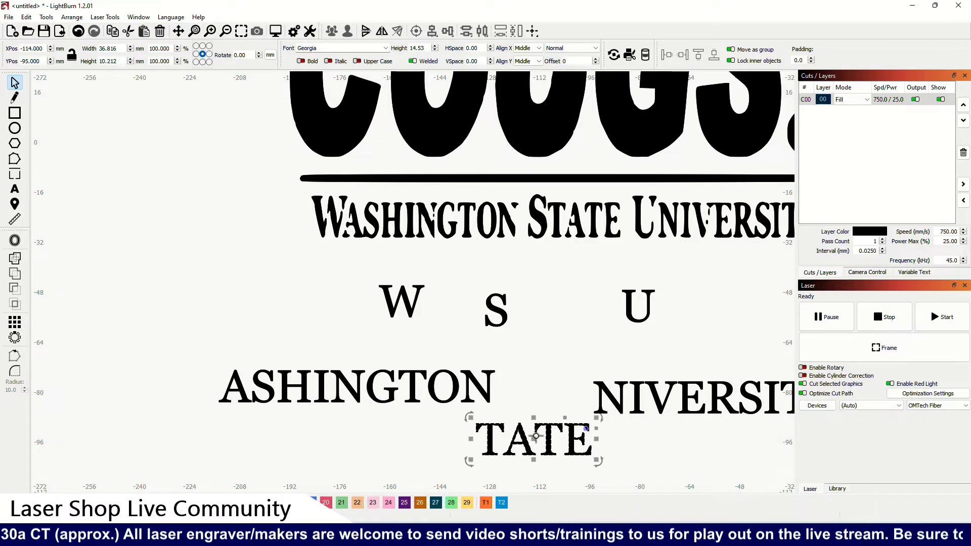
drag(378, 338, 296, 315)
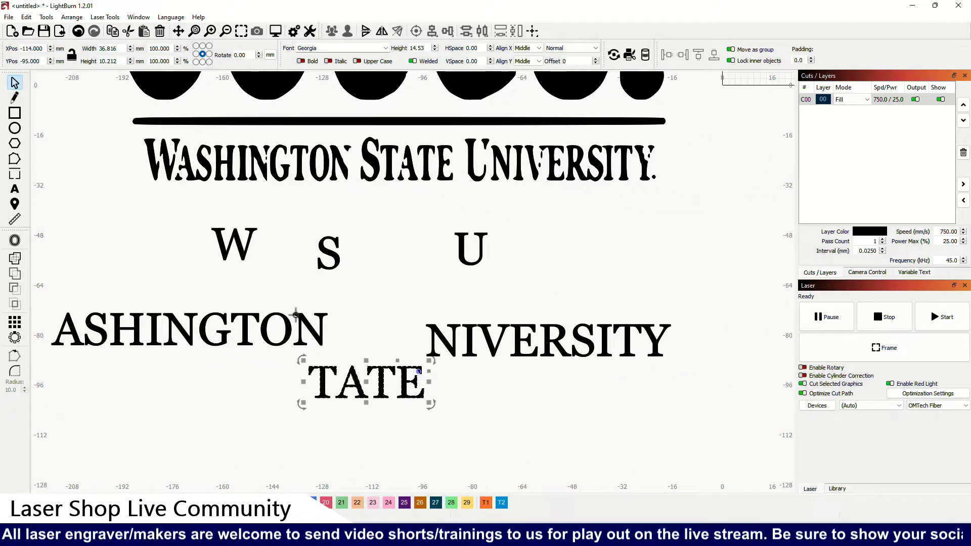
drag(262, 270, 369, 263)
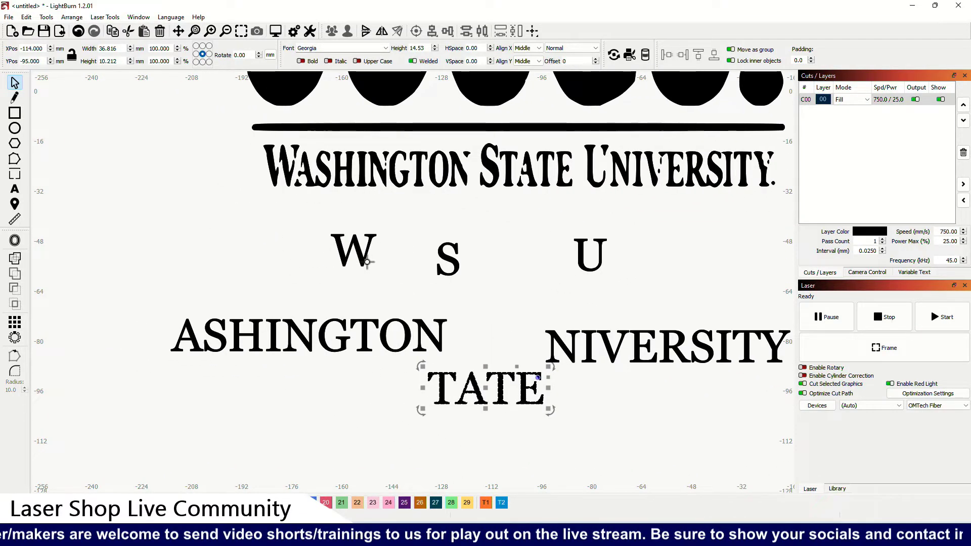
Step: Place U after W S, enlarge the three letters, and move W beside ASHINGTON
click(368, 262)
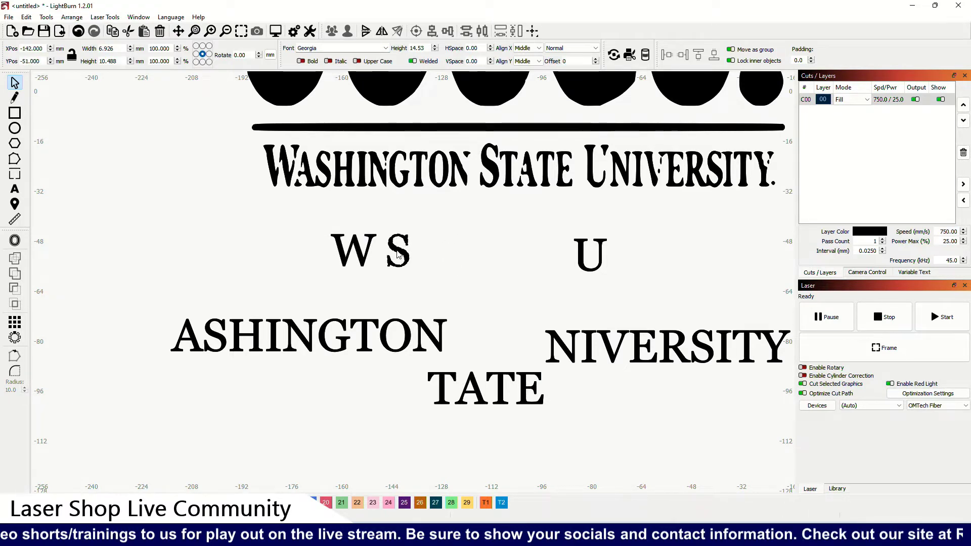
click(582, 256)
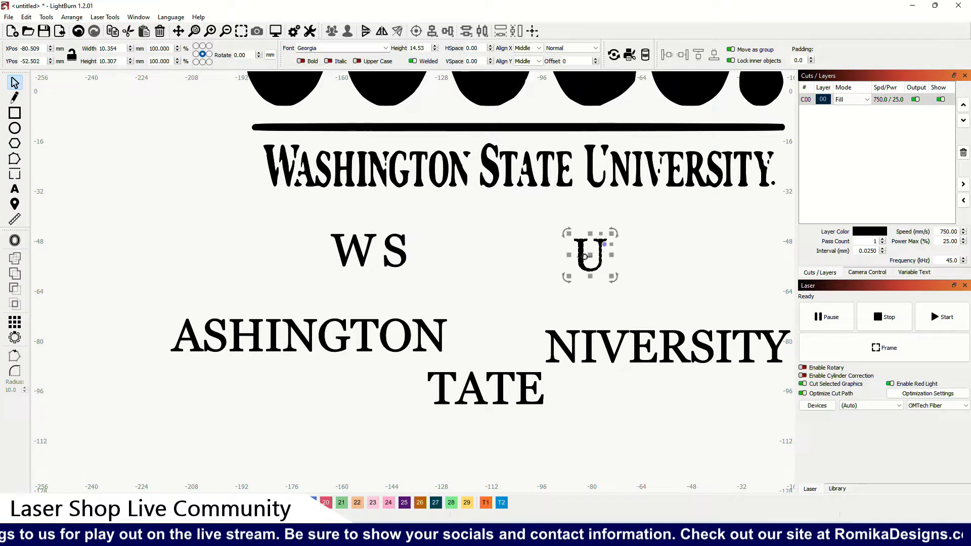
drag(590, 257, 440, 255)
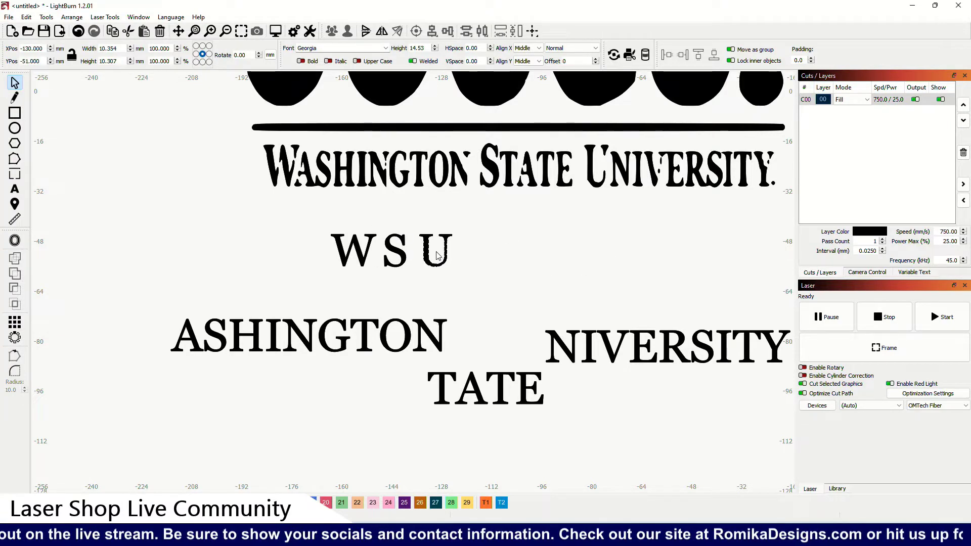
click(436, 255)
drag(312, 225, 465, 276)
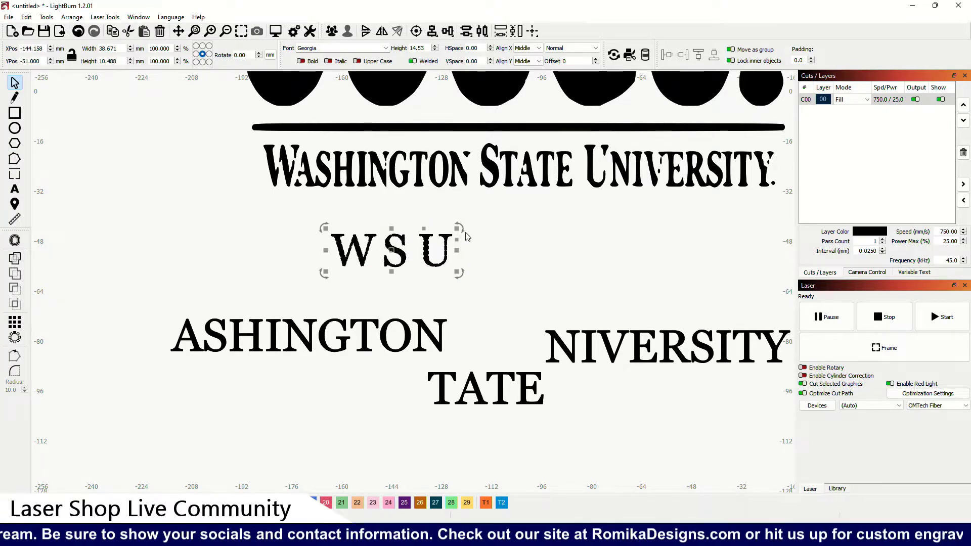
drag(460, 229, 471, 224)
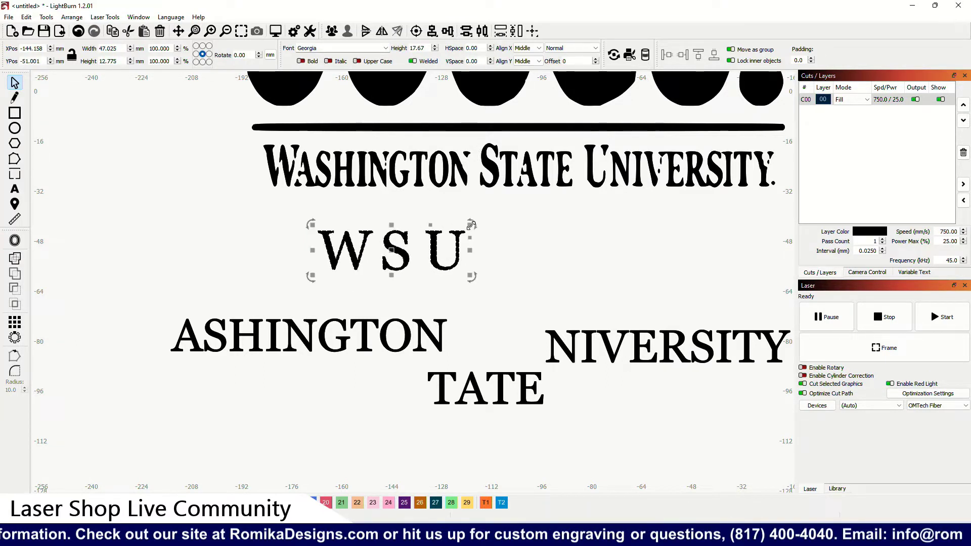
click(369, 252)
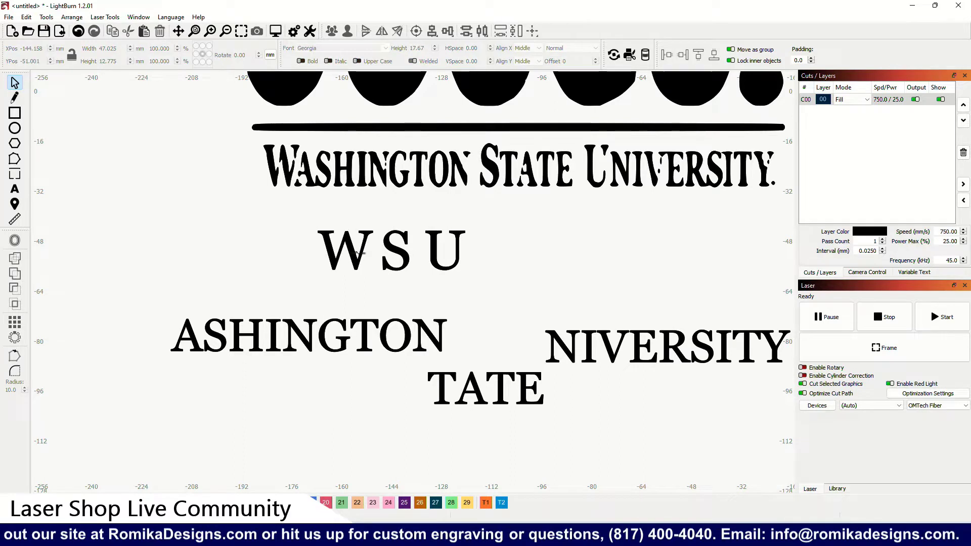
click(357, 253)
drag(354, 253, 153, 336)
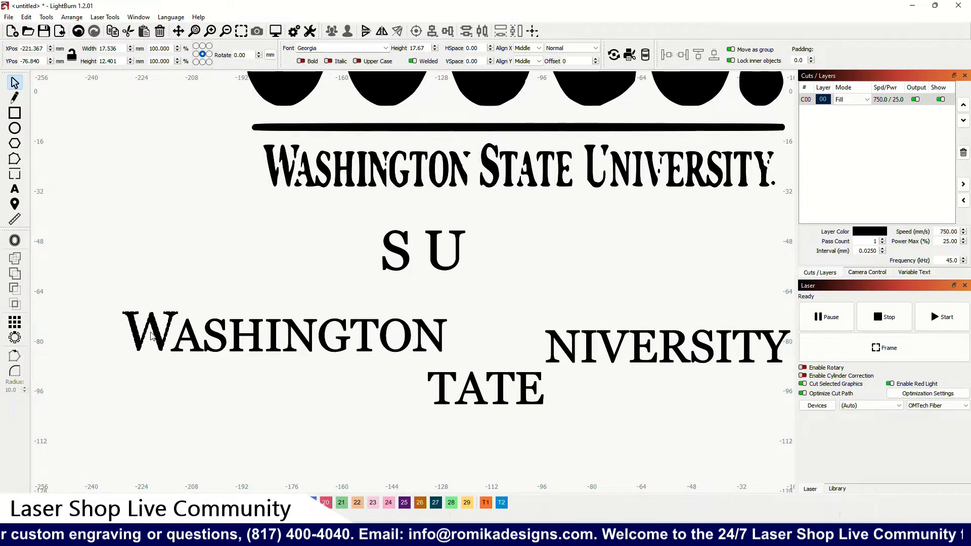
Step: Butt W against ASHINGTON, then join S to TATE and group them as STATE
click(322, 223)
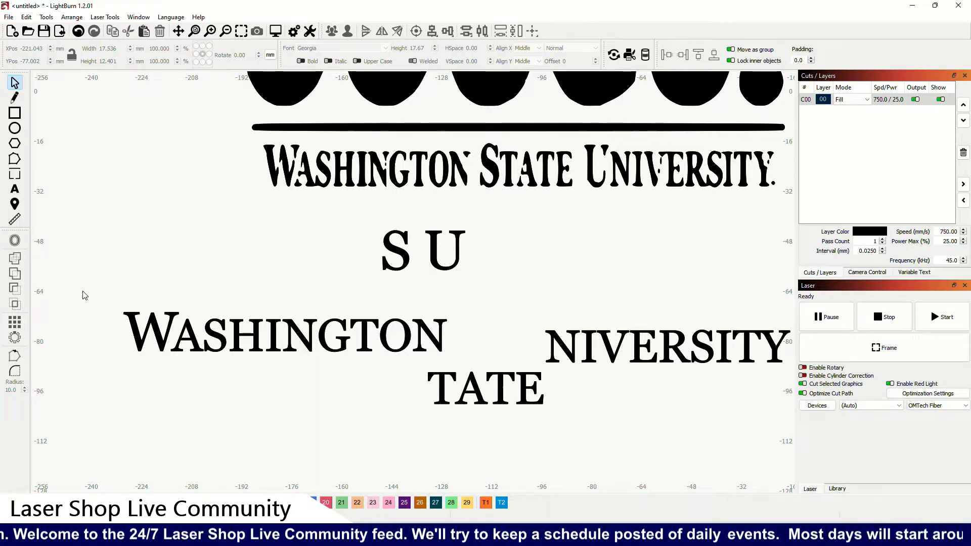
drag(85, 291, 468, 371)
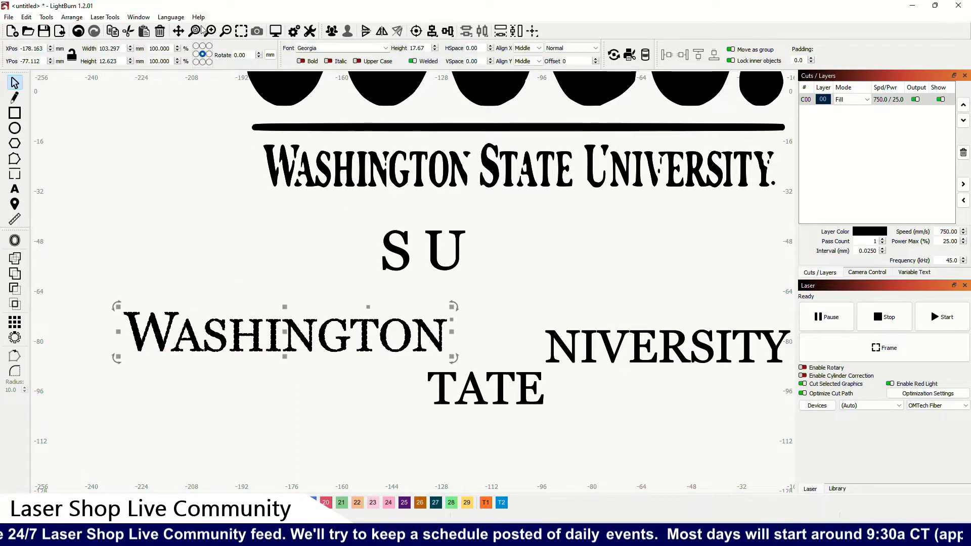
click(294, 211)
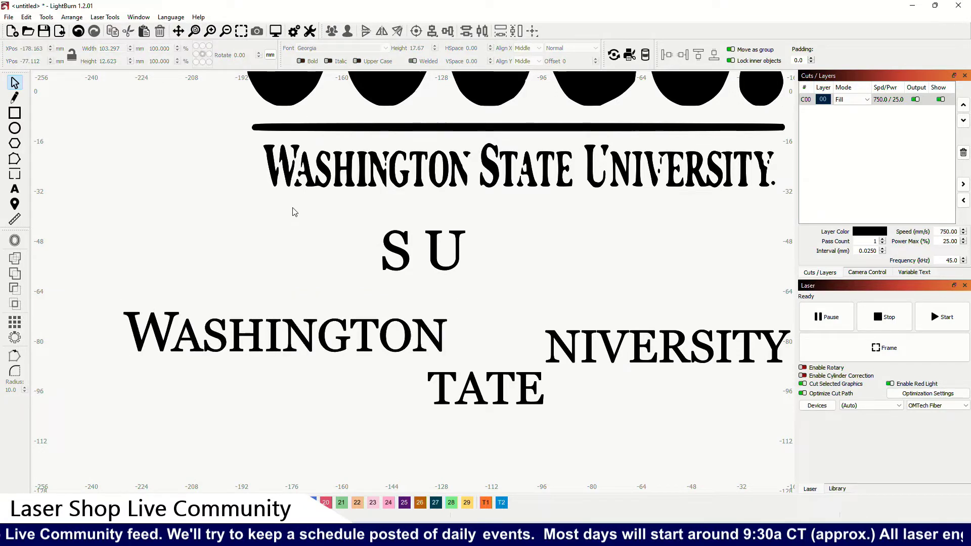
click(405, 255)
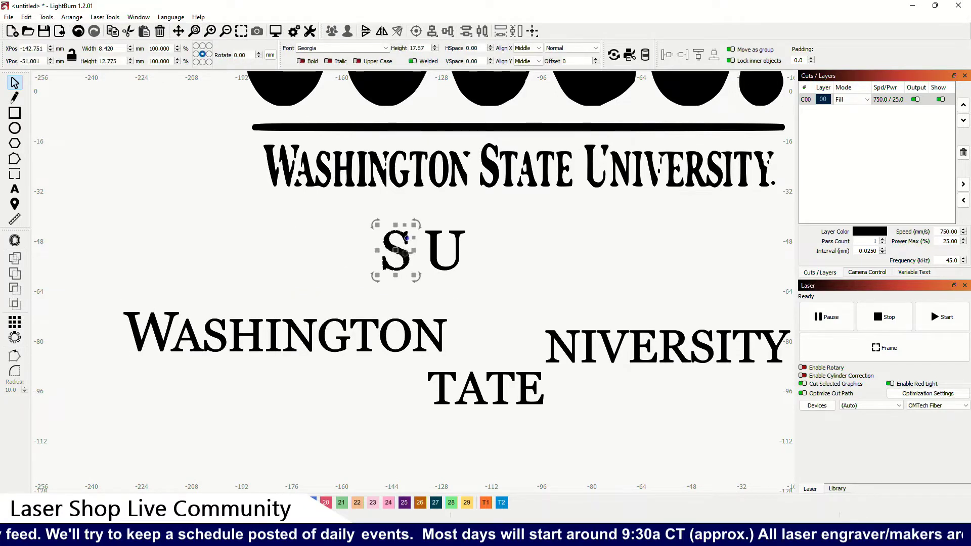
drag(397, 263, 413, 392)
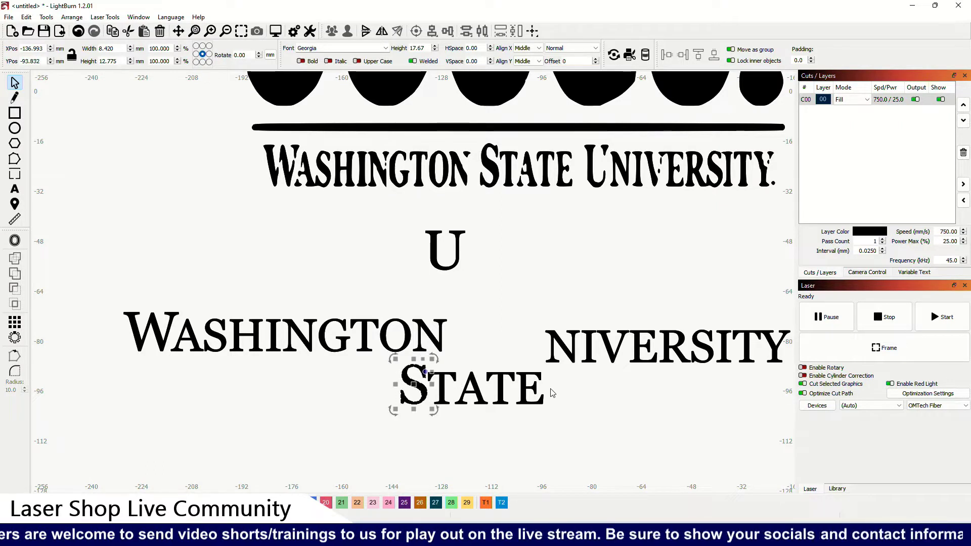
drag(585, 432, 380, 393)
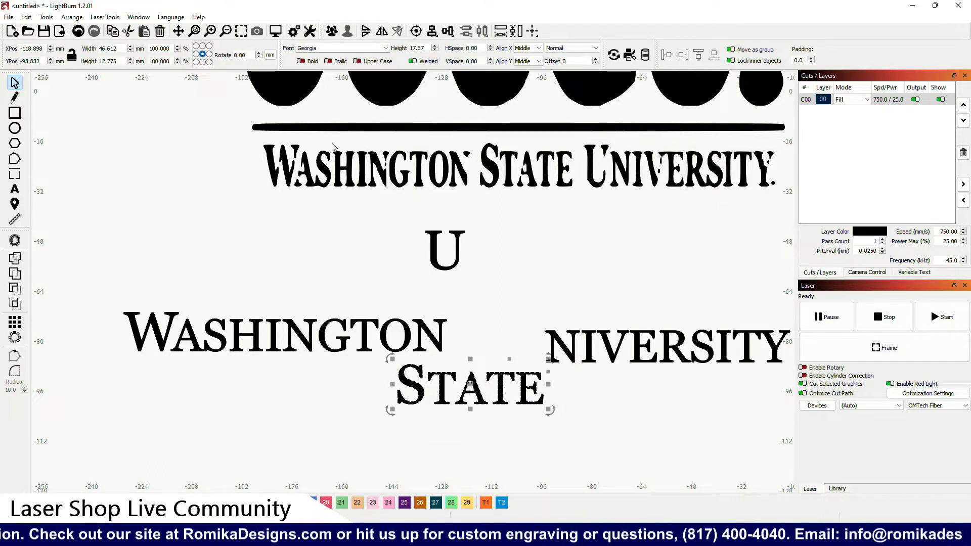
click(331, 32)
drag(471, 386, 289, 401)
Step: Move U beside NIVERSITY, bottom-align them, and group as UNIVERSITY
drag(447, 267, 534, 358)
drag(596, 391, 343, 311)
click(449, 31)
click(481, 61)
click(332, 31)
click(344, 310)
Step: Ungroup the STATE letters and adjust their alignment
drag(325, 206, 555, 200)
click(314, 375)
click(347, 32)
click(449, 32)
click(482, 62)
click(232, 324)
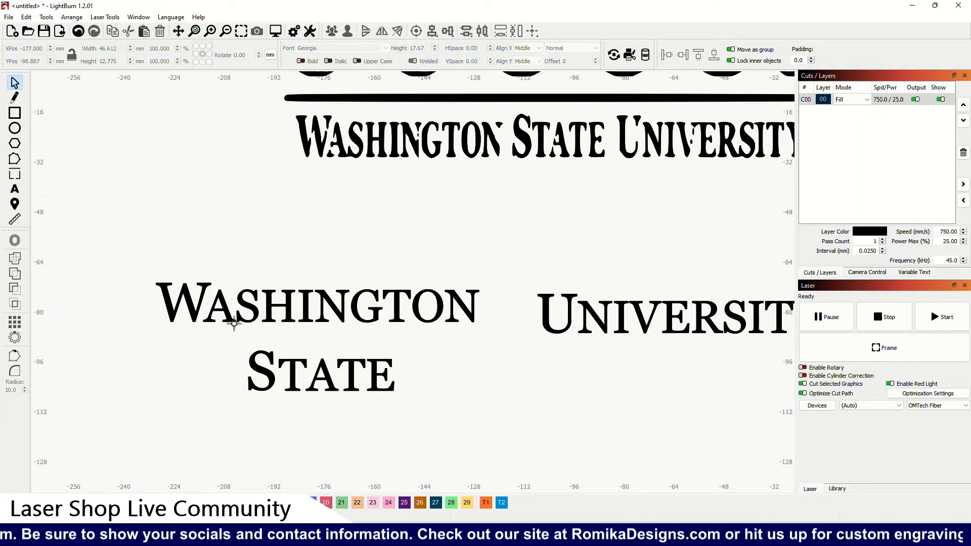
Step: Bottom-align the W with ASHINGTON so WASHINGTON reads as one word
click(188, 298)
click(347, 32)
shift+click(242, 306)
click(449, 31)
click(482, 60)
click(331, 32)
click(202, 303)
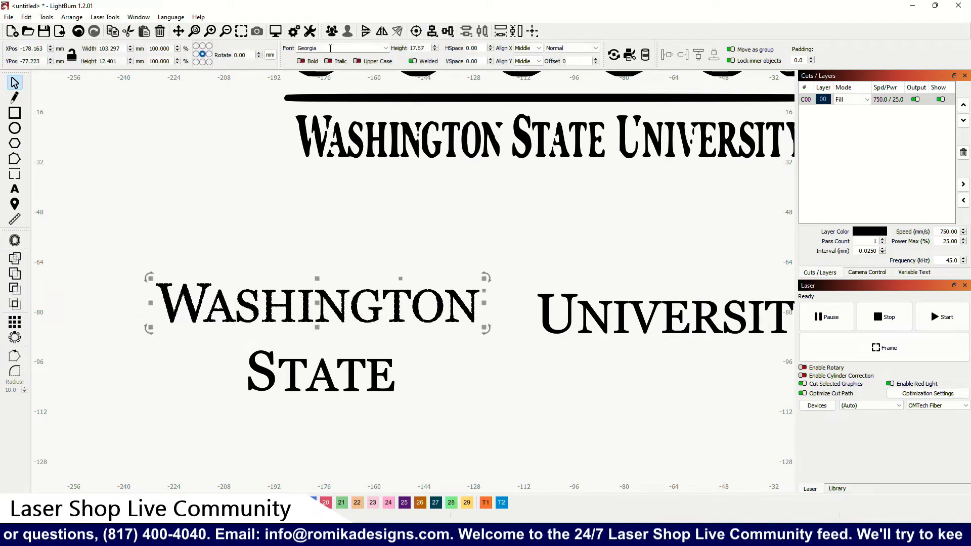
click(212, 268)
Step: Place WASHINGTON left of STATE and bottom-align the two words
drag(203, 299, 131, 301)
drag(130, 301, 89, 346)
shift+click(400, 350)
click(449, 30)
click(482, 61)
click(602, 284)
Step: Set UNIVERSITY after STATE, bottom-align it, and select all three words (248.175 mm wide)
drag(610, 295, 437, 269)
drag(507, 270, 373, 328)
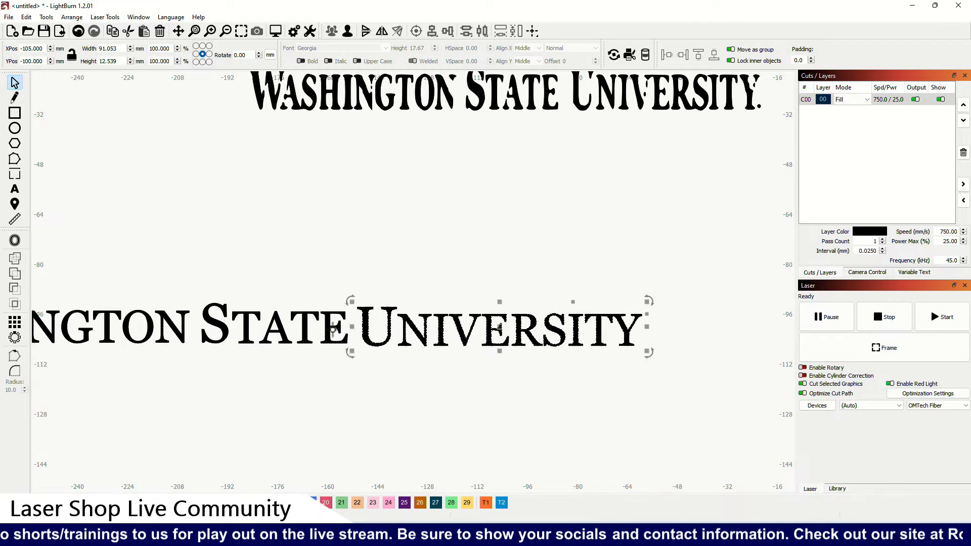
shift+click(328, 324)
click(449, 32)
click(482, 60)
scroll(245, 226, down, 3)
drag(244, 226, 377, 214)
shift+click(253, 278)
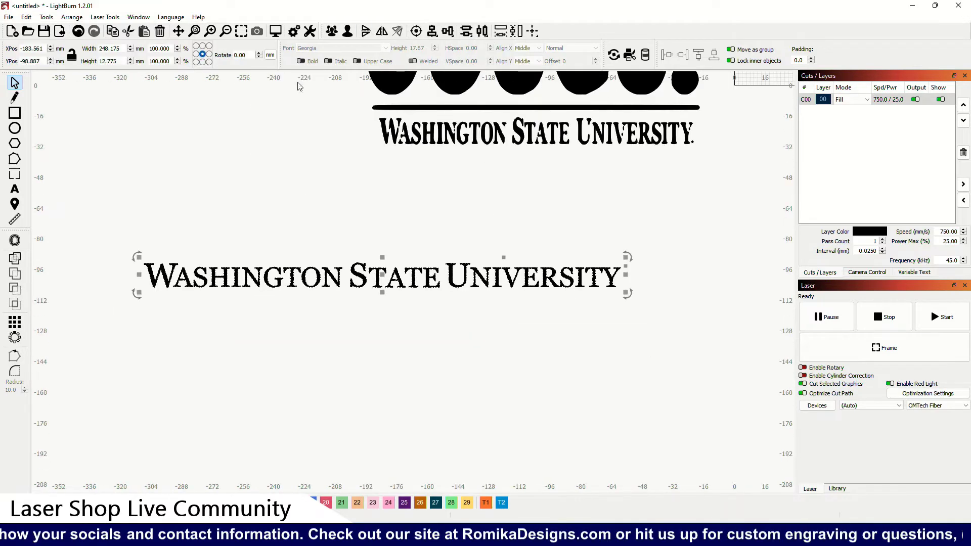
Step: Group the rebuilt WASHINGTON STATE UNIVERSITY line, shrink it, and place it beneath the original
click(332, 32)
drag(626, 257, 522, 261)
drag(386, 278, 516, 170)
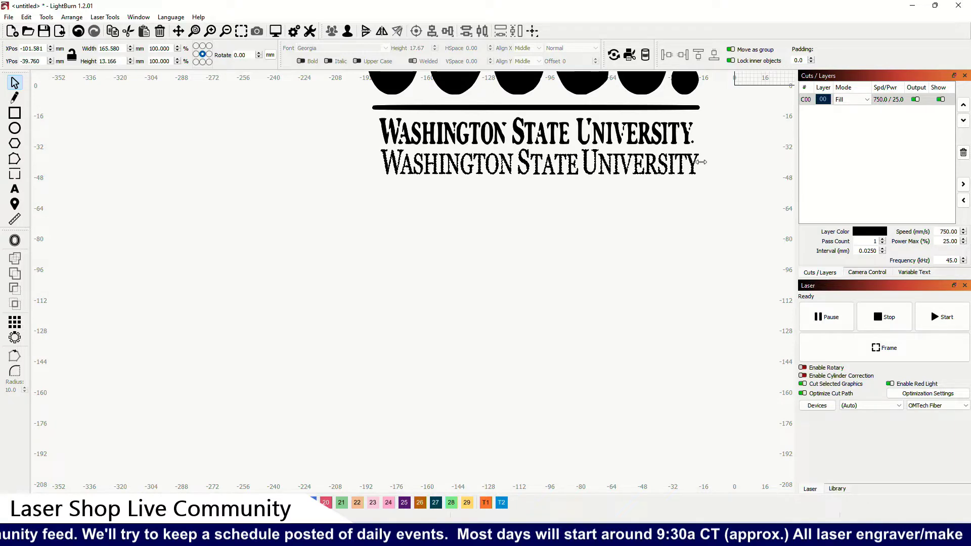
Step: Delete the original traced university line, leaving the new Georgia line selected
drag(241, 183, 650, 229)
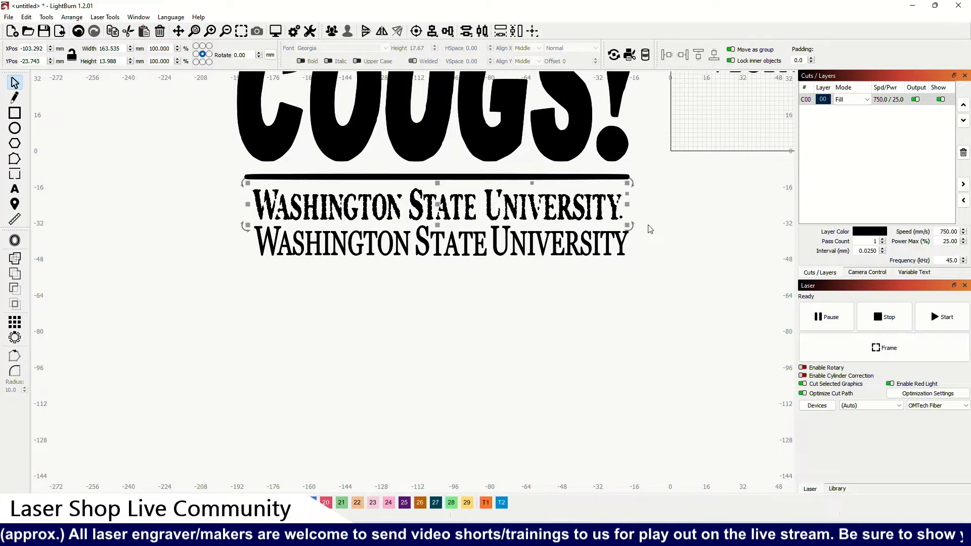
key(Delete)
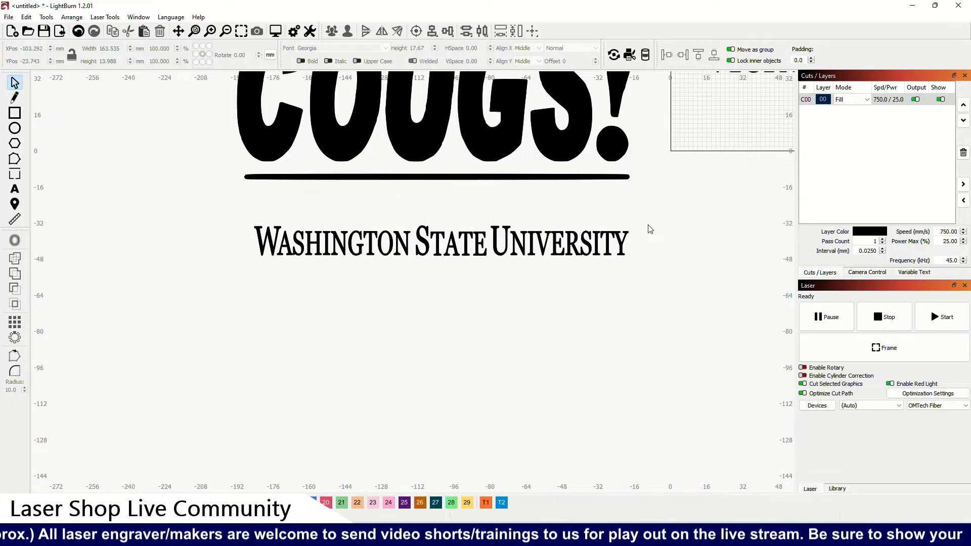
click(430, 246)
Step: Move the new university line up under the bar
drag(430, 247, 438, 209)
click(451, 243)
scroll(452, 245, down, 4)
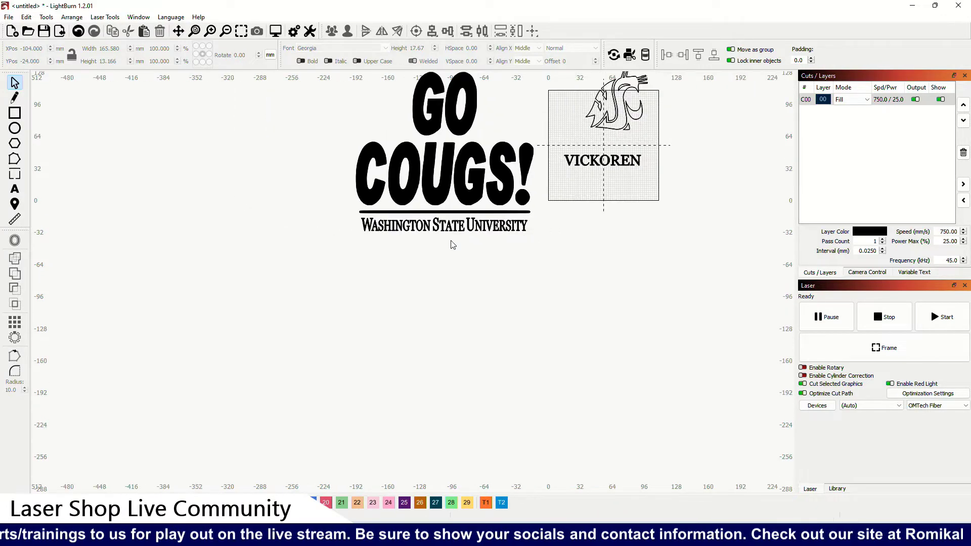
drag(451, 243, 366, 299)
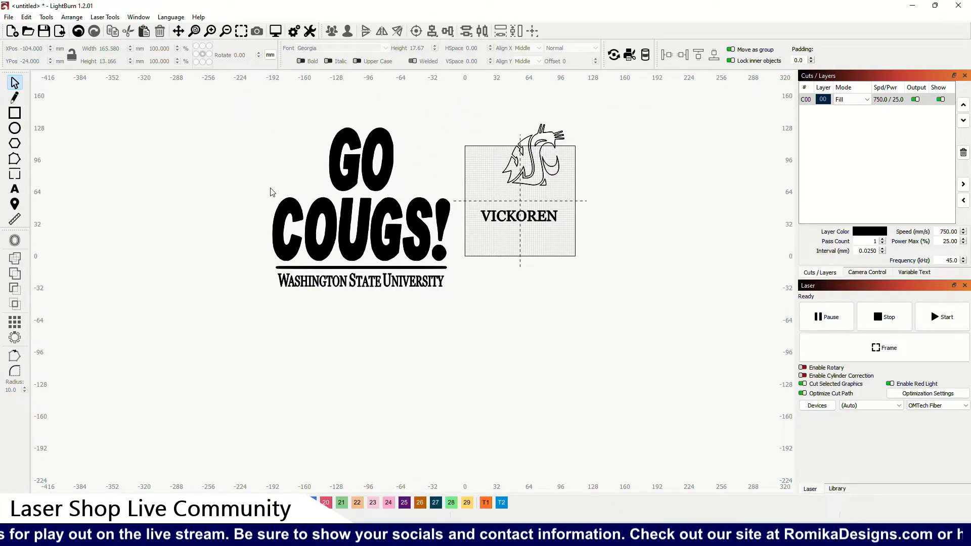
scroll(363, 228, up, 4)
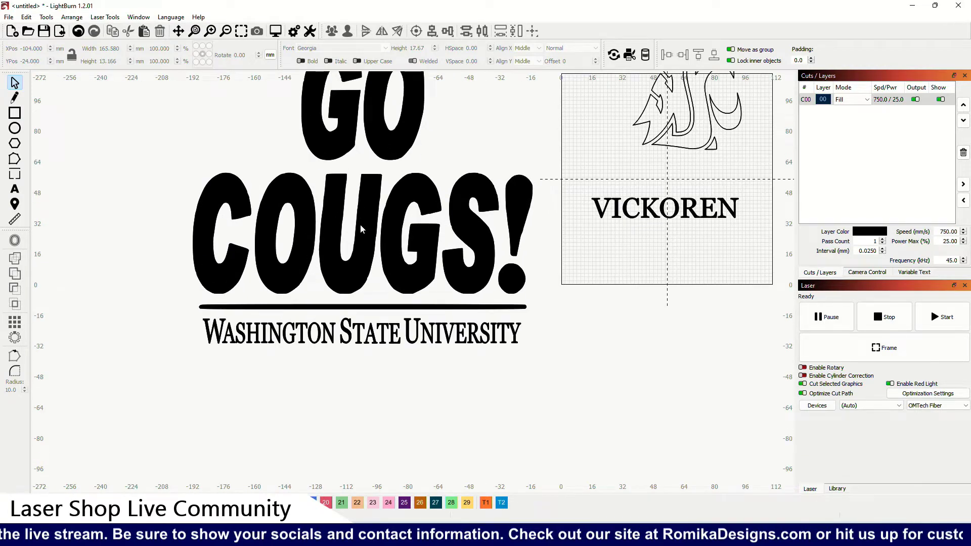
drag(366, 268, 331, 328)
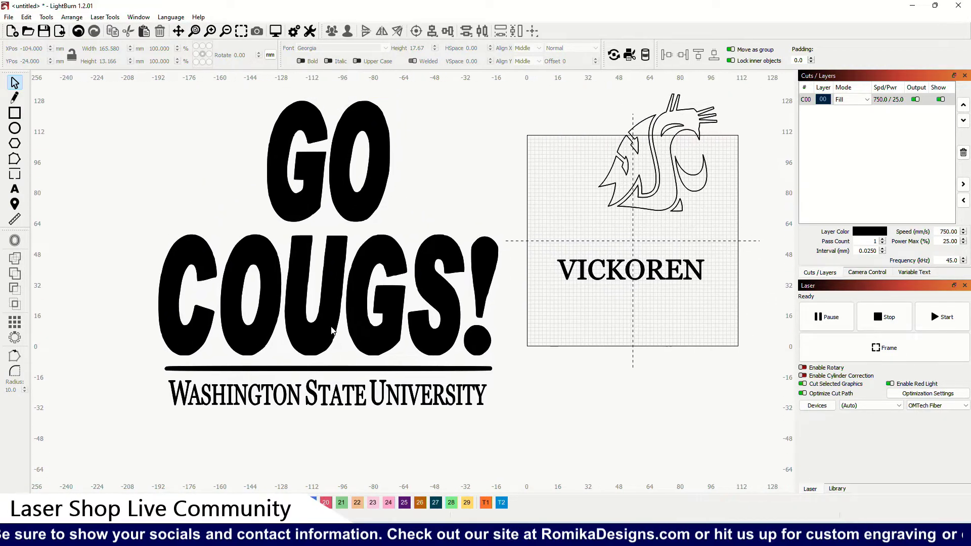
Step: Shrink the whole GO COUGS! design to about 50 mm wide
drag(92, 101, 511, 426)
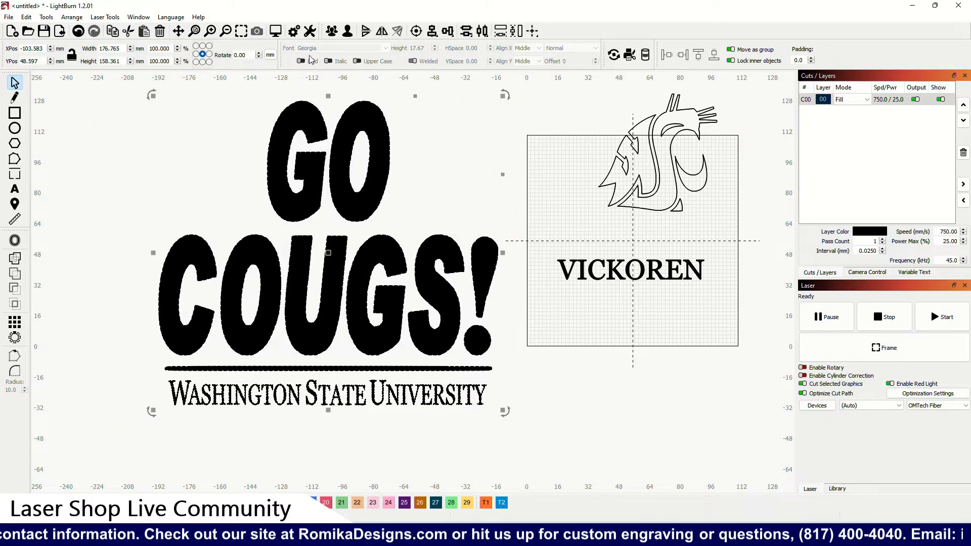
drag(504, 112, 375, 202)
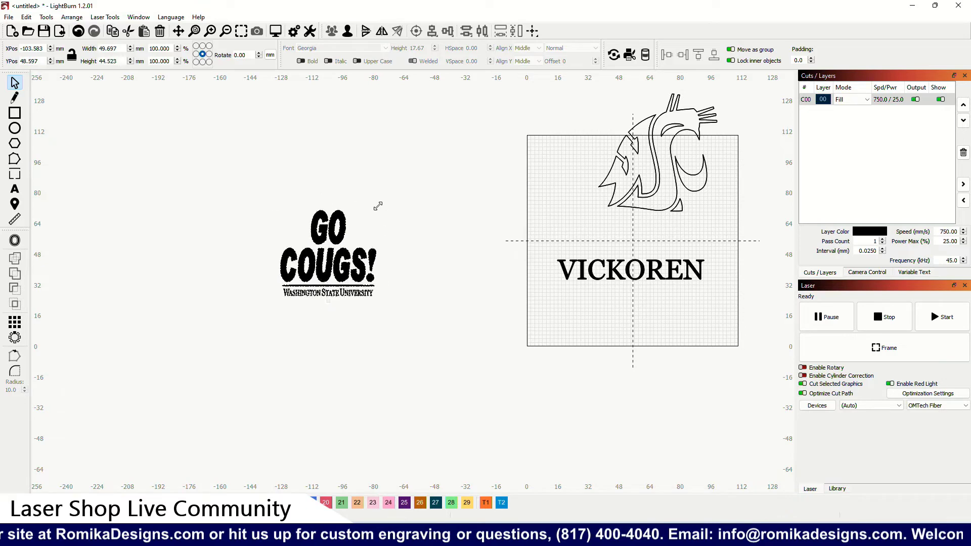
click(423, 241)
Step: Move the cougar logo down and left on the tag
drag(531, 179, 304, 214)
drag(346, 123, 508, 266)
drag(430, 190, 404, 220)
click(413, 309)
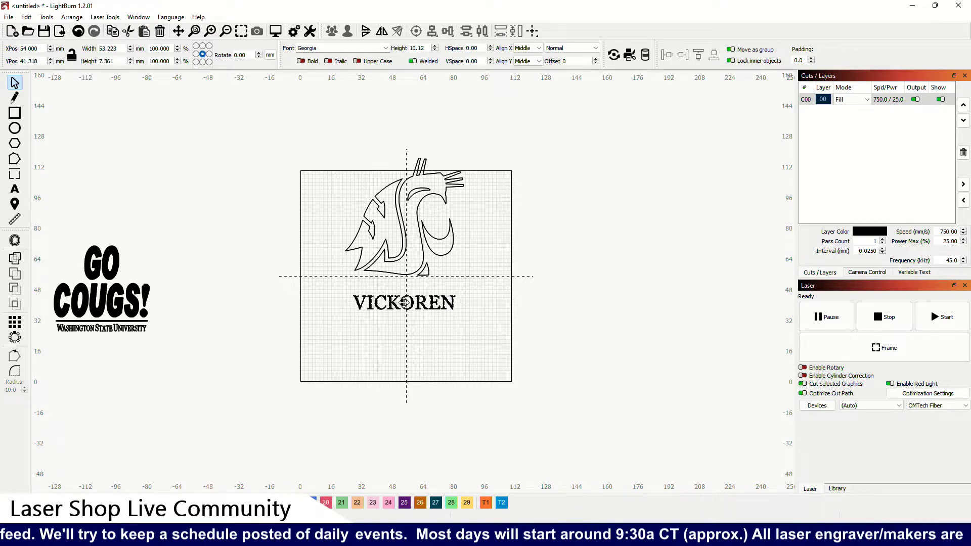
Step: Center the cougar logo over VICKOREN using Align V-Center
shift+click(421, 274)
click(431, 31)
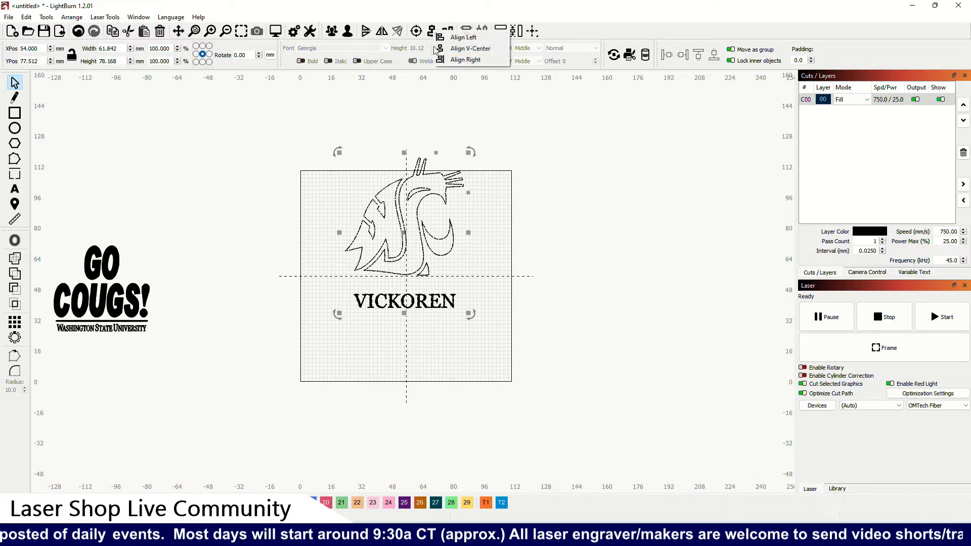
click(445, 49)
click(364, 215)
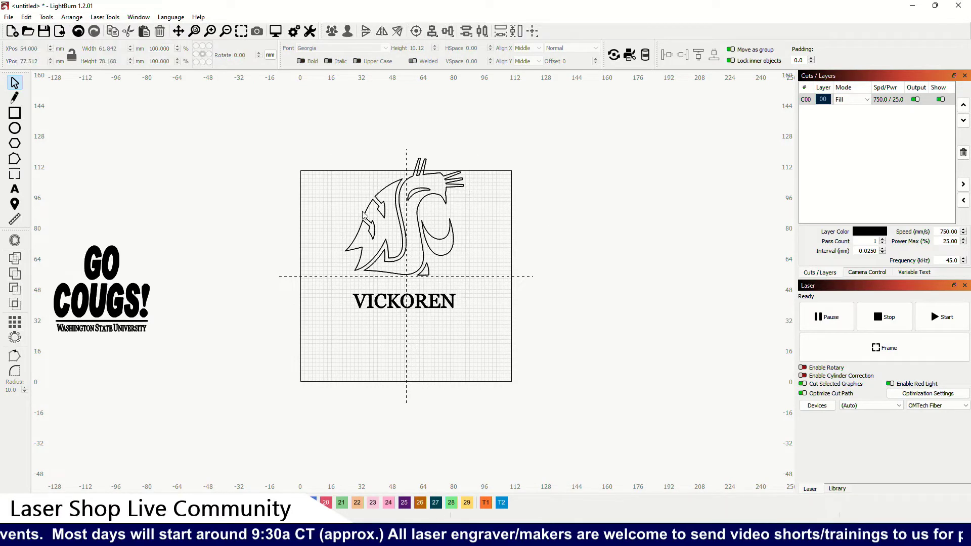
Step: Shrink the logo and VICKOREN to about 39 mm wide, lower them, and start framing
drag(312, 157, 496, 331)
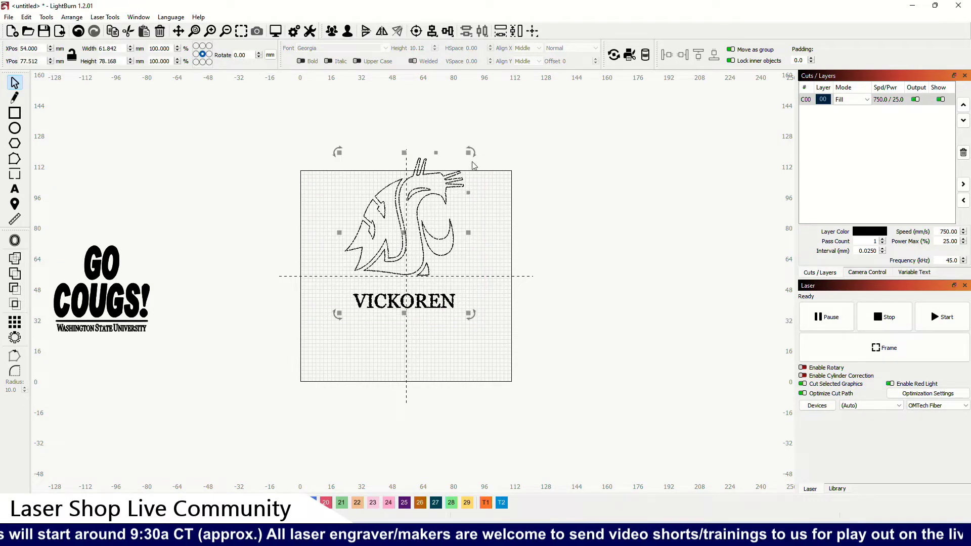
drag(469, 154, 448, 180)
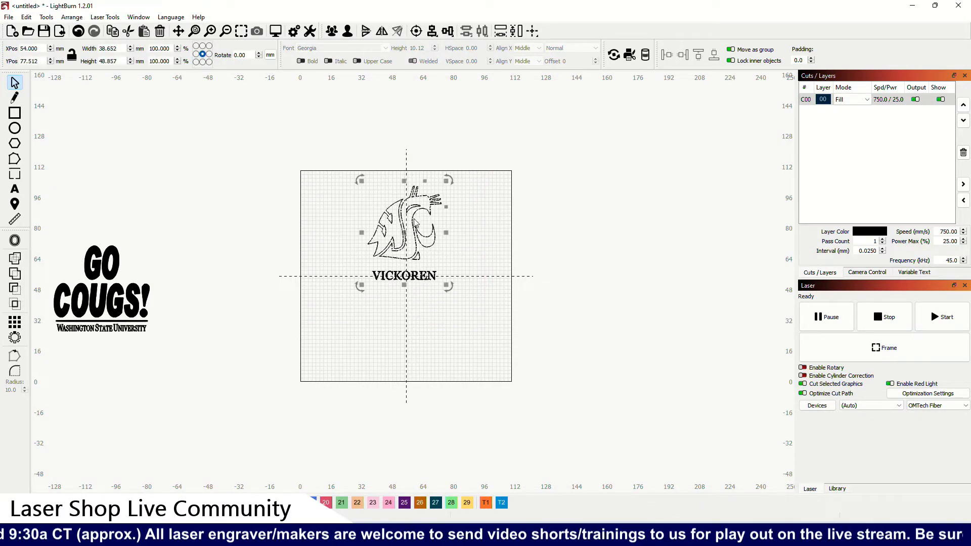
drag(405, 233, 422, 271)
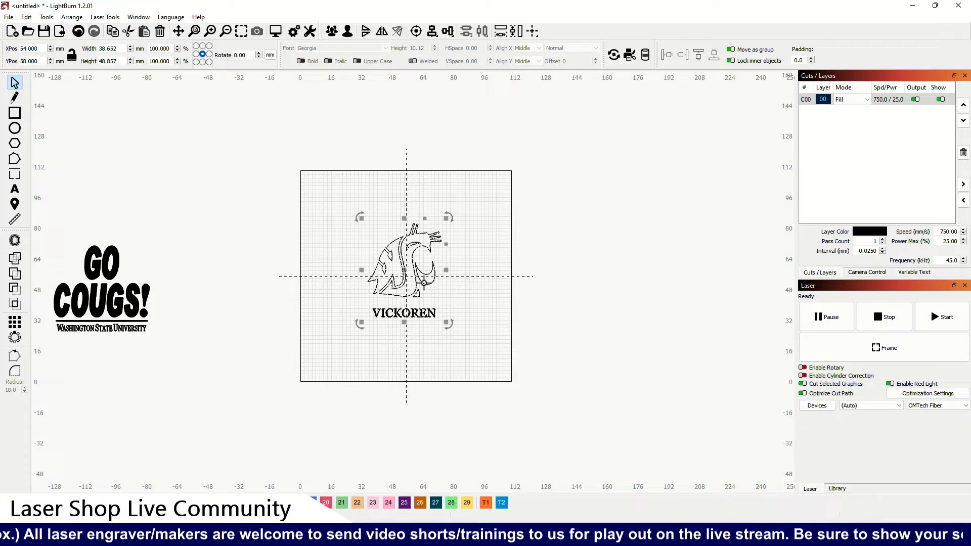
scroll(422, 271, up, 3)
scroll(424, 277, down, 2)
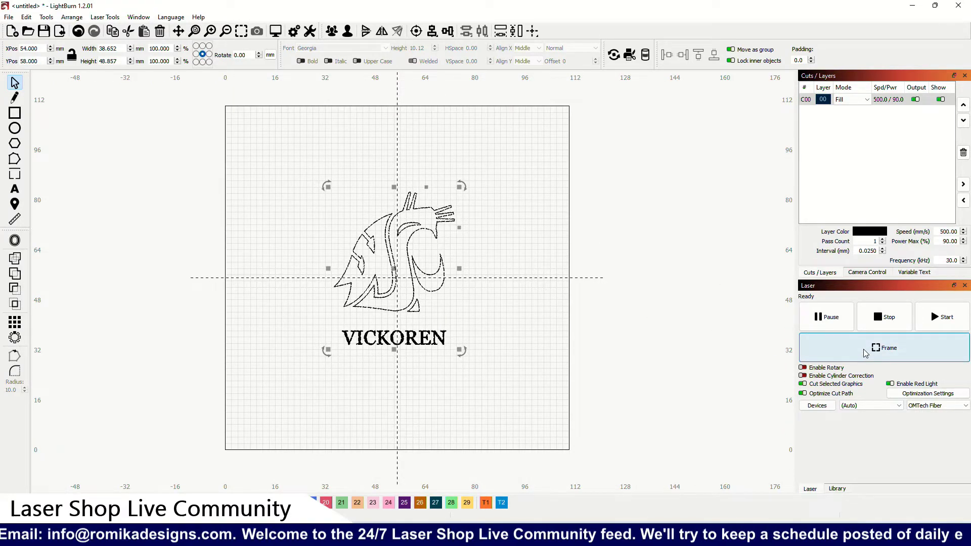
click(866, 352)
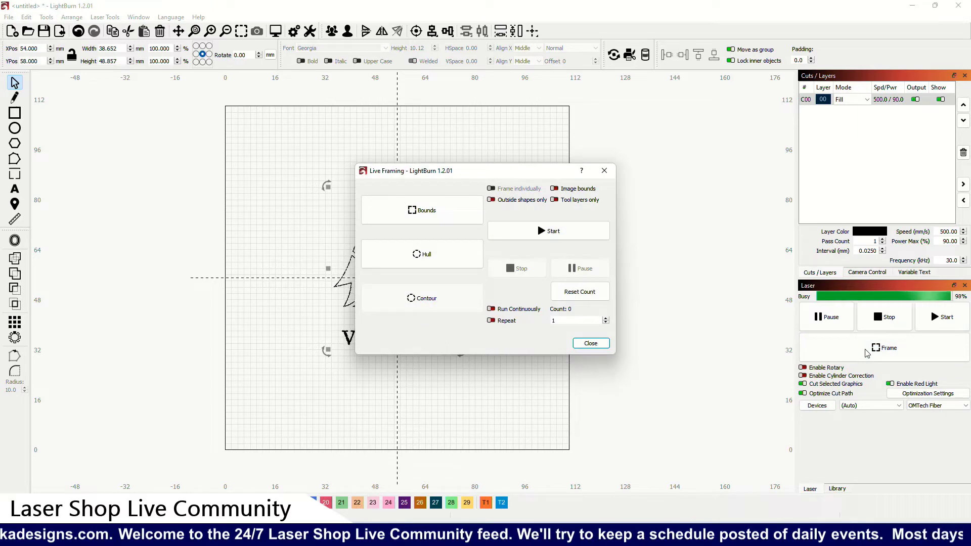